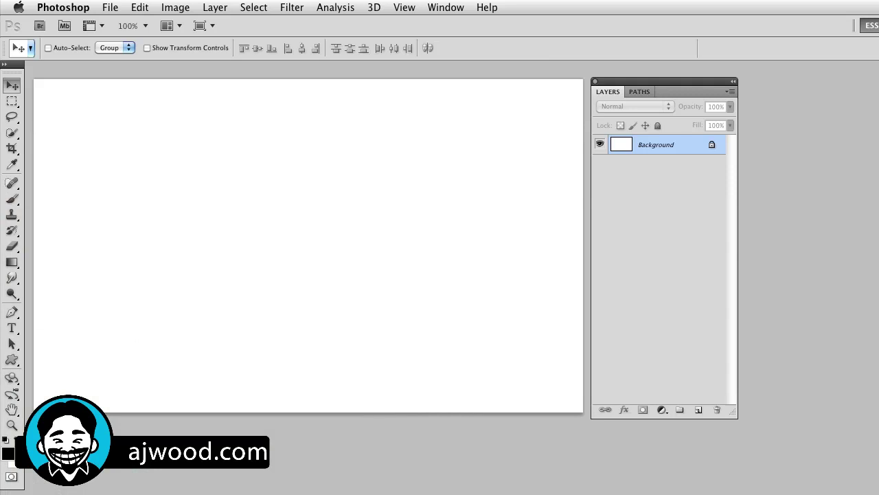
Swap the foreground and background colours and set the foreground to bright blue, #002aff.
{"action": "key", "text": "x"}
{"action": "left_click", "coordinate": [8, 454]}
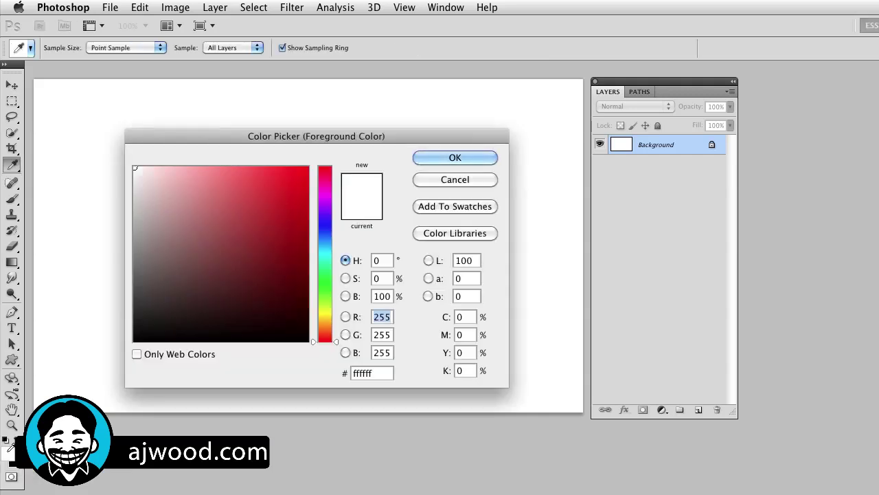
{"action": "left_click", "coordinate": [324, 233]}
{"action": "left_click_drag", "start_coordinate": [325, 233], "coordinate": [322, 227]}
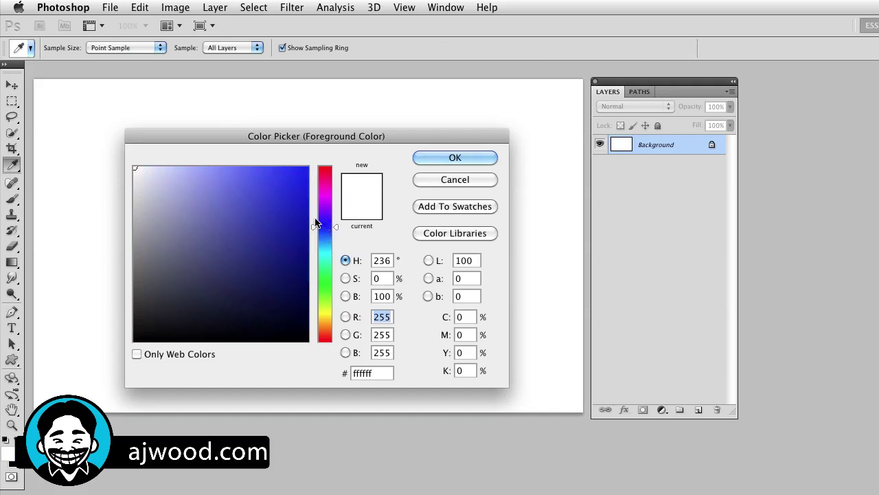
{"action": "left_click_drag", "start_coordinate": [306, 182], "coordinate": [320, 167]}
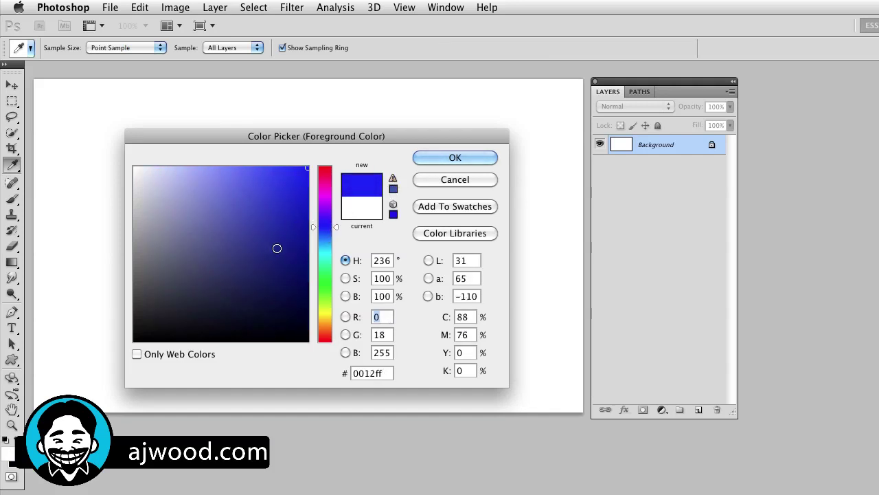
{"action": "mouse_move", "coordinate": [324, 232]}
{"action": "left_mouse_down"}
{"action": "mouse_move", "coordinate": [331, 227]}
{"action": "mouse_move", "coordinate": [328, 233]}
{"action": "left_mouse_up"}
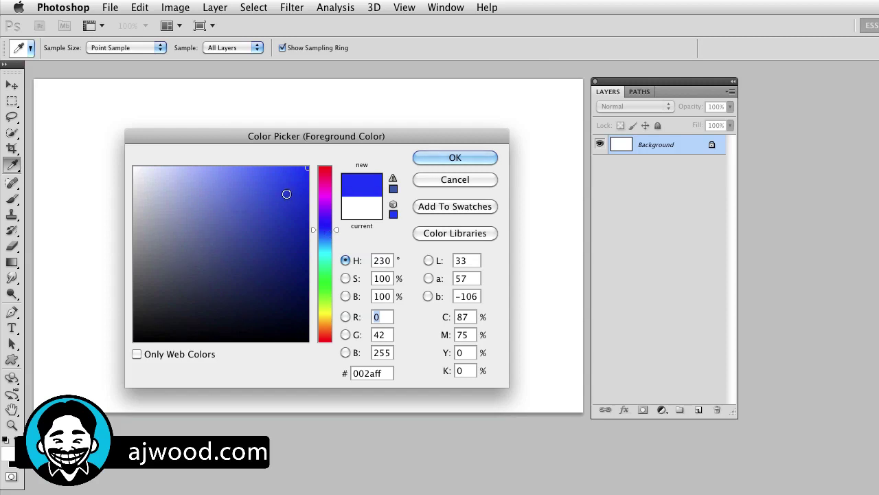
{"action": "left_click", "coordinate": [474, 158]}
{"action": "key", "text": "v"}
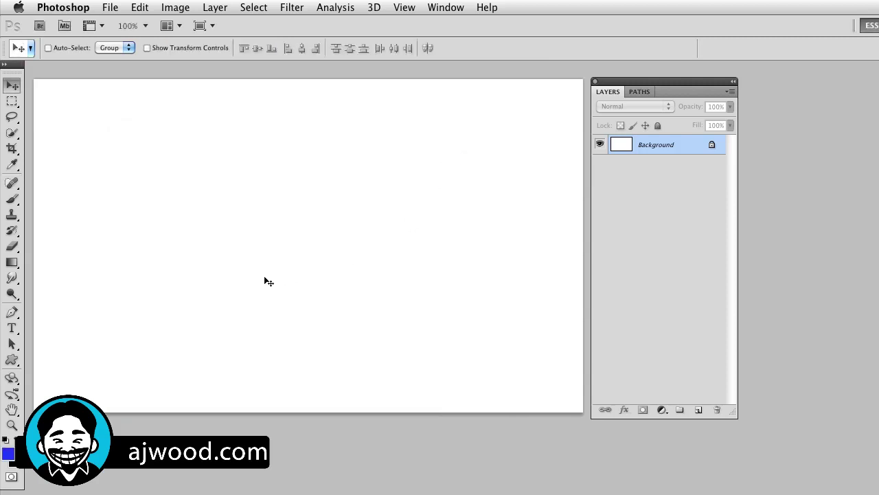
Render Clouds on the Background layer and reapply the filter three times to vary the cloud pattern.
{"action": "left_click", "coordinate": [294, 9]}
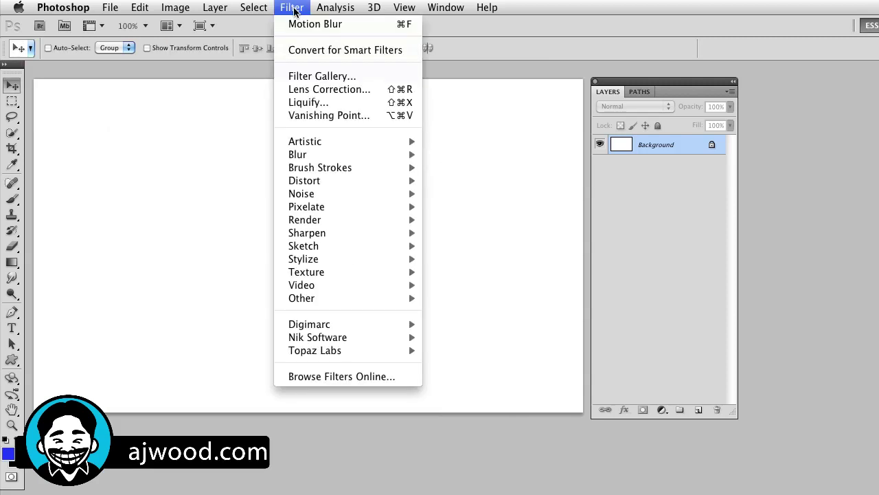
{"action": "mouse_move", "coordinate": [310, 221]}
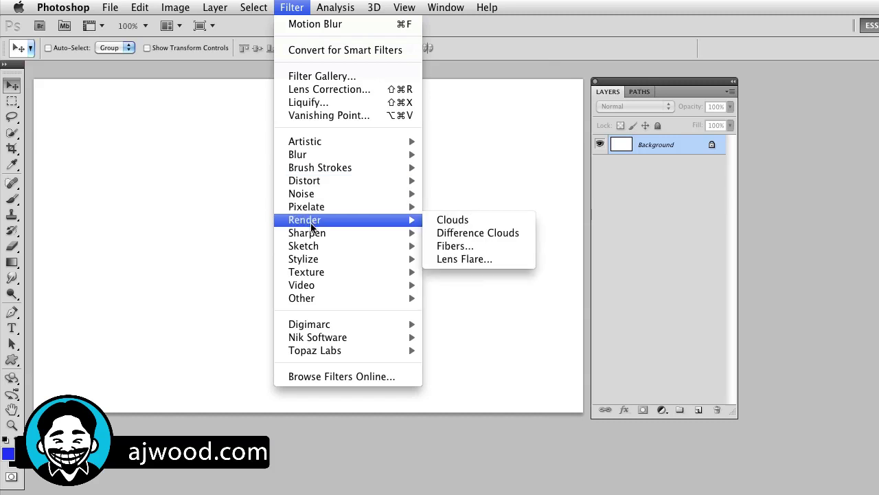
{"action": "left_click", "coordinate": [455, 222]}
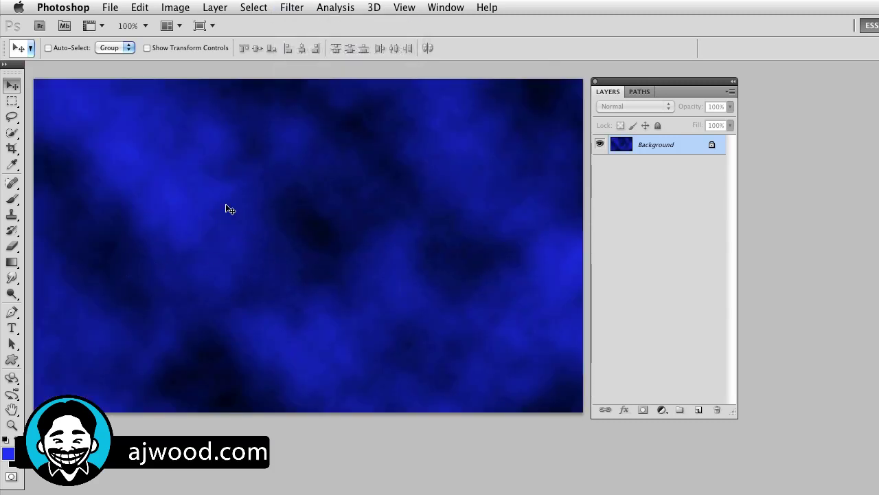
{"action": "left_click", "coordinate": [292, 9]}
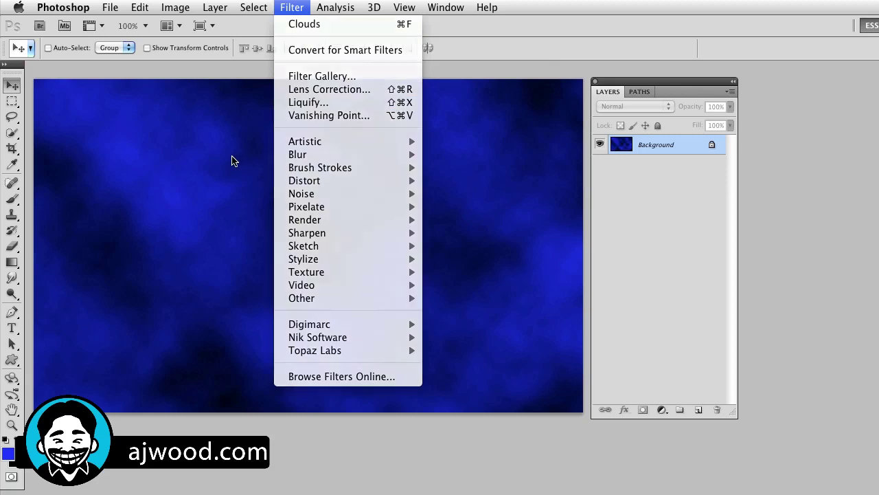
{"action": "left_click", "coordinate": [232, 160]}
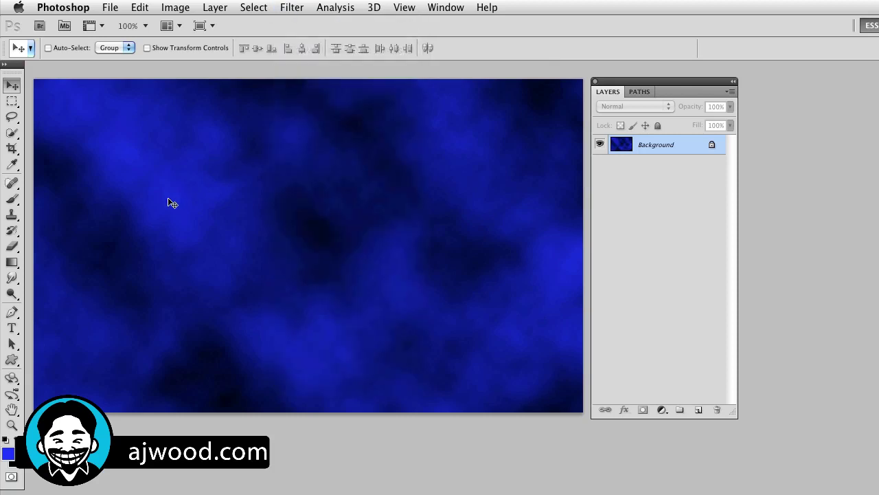
{"action": "key", "text": "super+f"}
{"action": "key", "text": "super+f"}
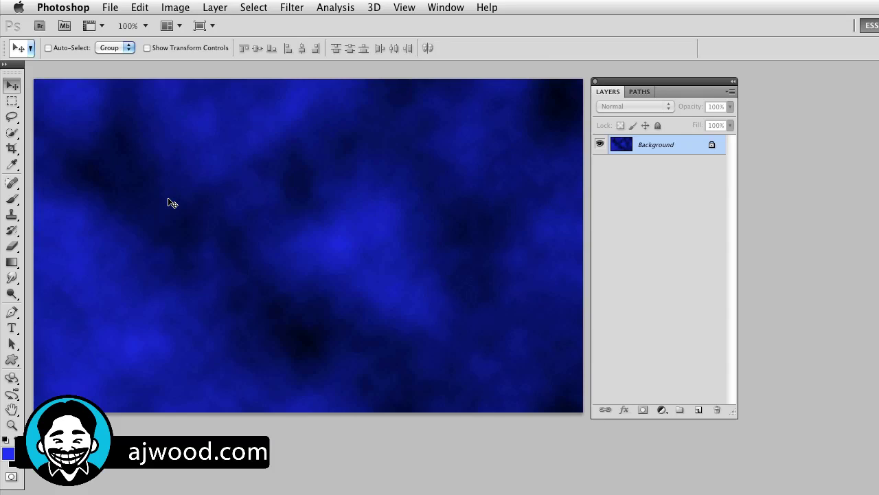
{"action": "key", "text": "super+f"}
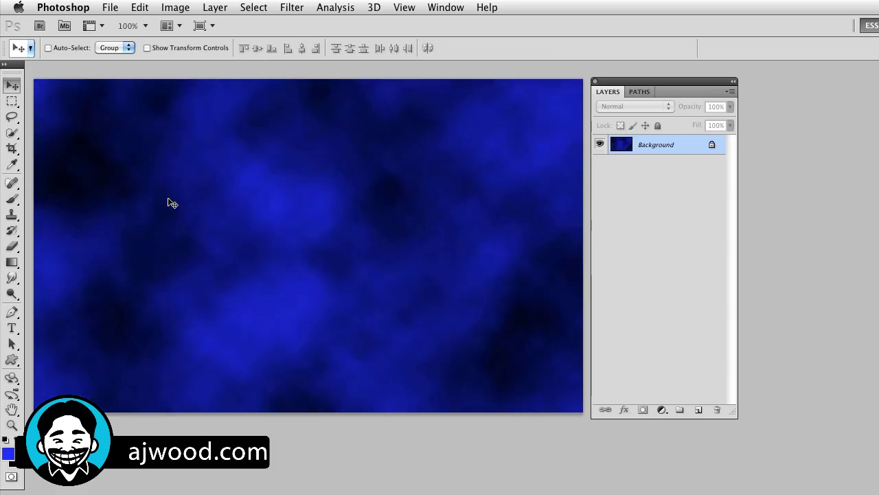
Apply a Motion Blur to the clouds with an angle of 0° and a distance of 107 pixels.
{"action": "left_click", "coordinate": [291, 7]}
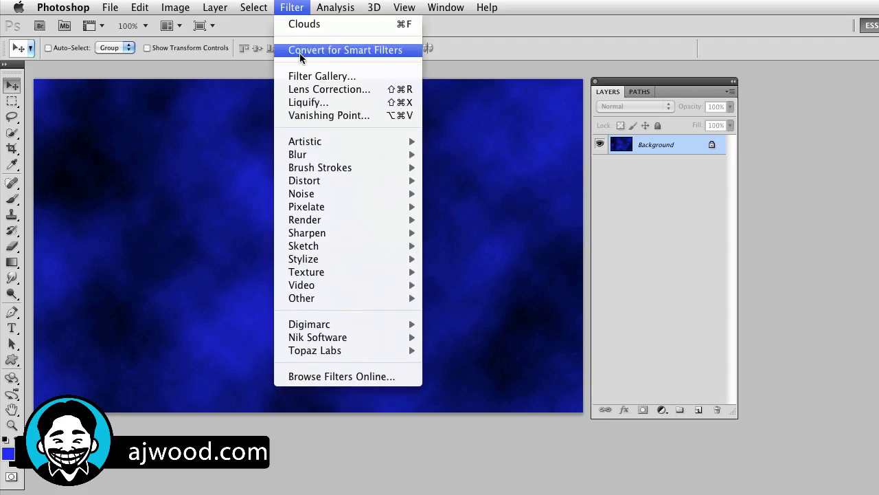
{"action": "mouse_move", "coordinate": [306, 157]}
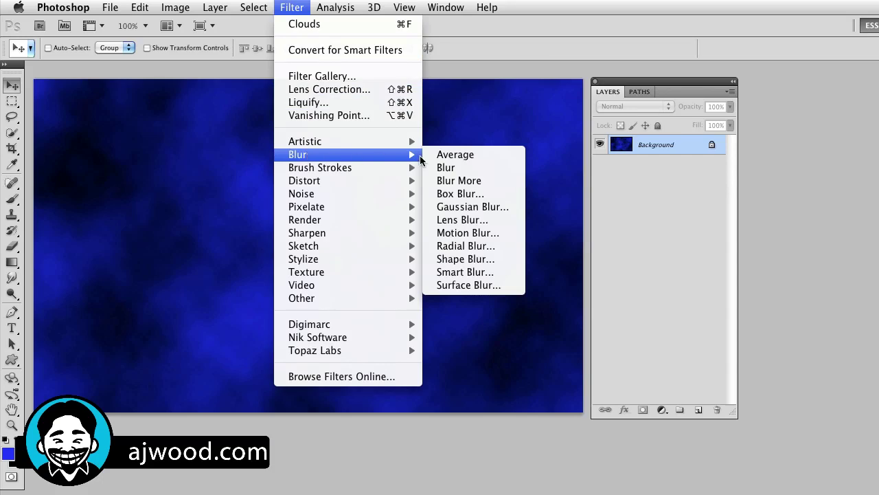
{"action": "left_click", "coordinate": [454, 236]}
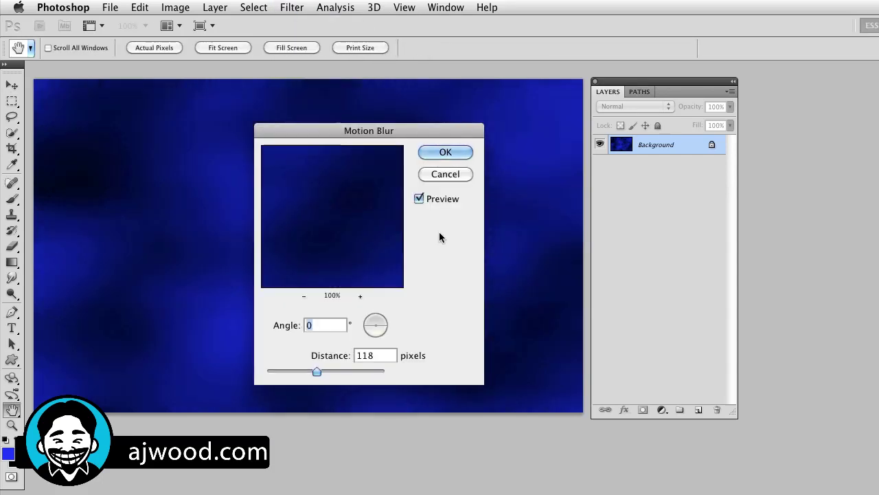
{"action": "left_click_drag", "start_coordinate": [356, 124], "coordinate": [389, 114]}
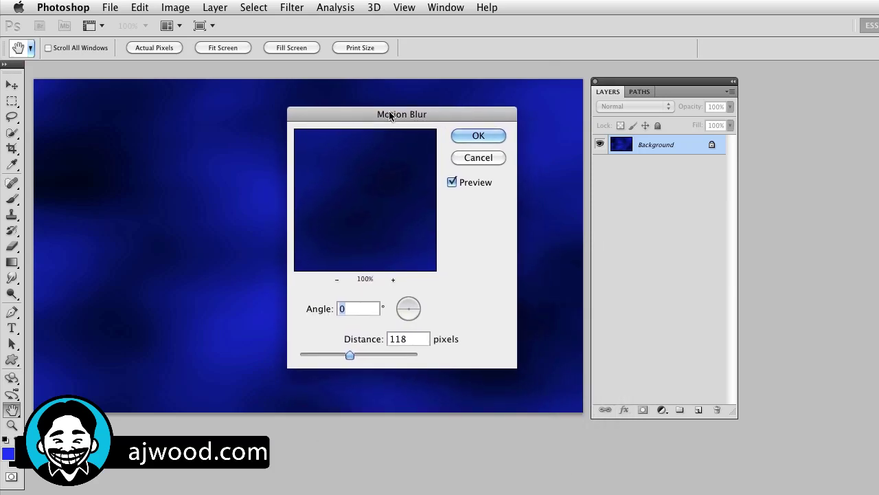
{"action": "left_click_drag", "start_coordinate": [350, 361], "coordinate": [348, 361]}
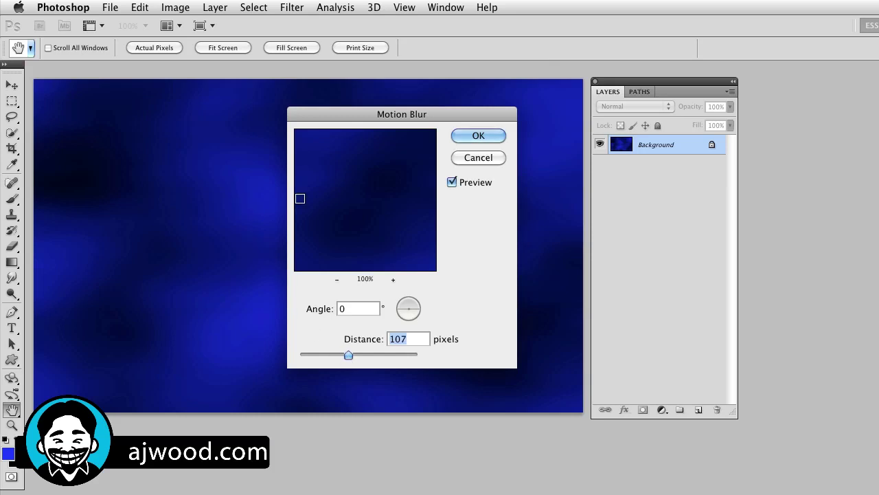
{"action": "left_click", "coordinate": [457, 138]}
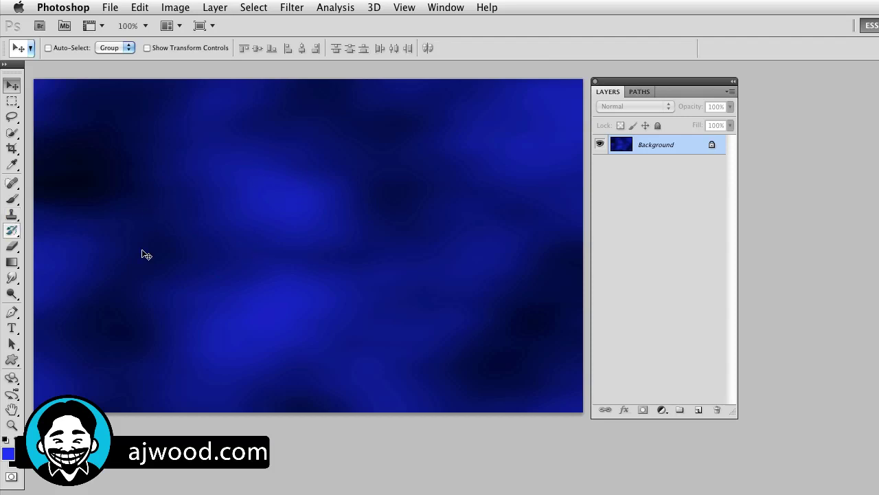
Add a new layer named Pipe and set the colours to white foreground and black background.
{"action": "left_click", "coordinate": [697, 410]}
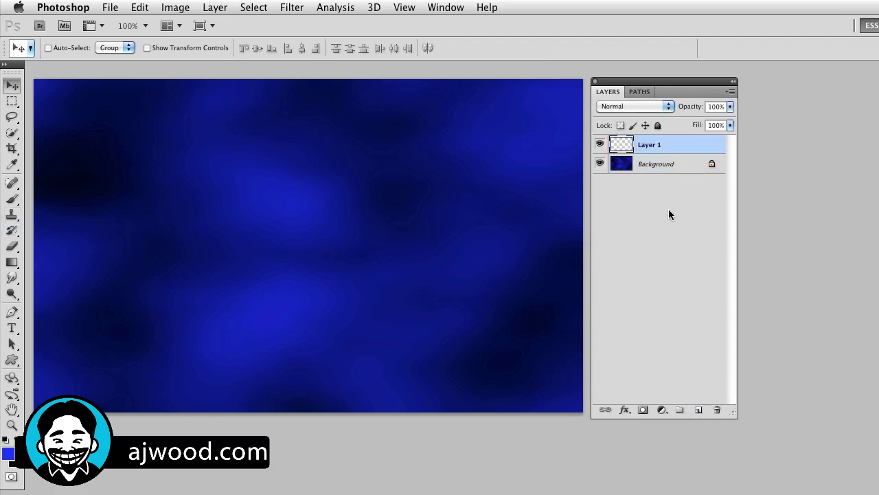
{"action": "double_click", "coordinate": [650, 146]}
{"action": "type", "text": "Pi"}
{"action": "key", "text": "BackSpace"}
{"action": "key", "text": "BackSpace"}
{"action": "type", "text": "Pipe"}
{"action": "key", "text": "Return"}
{"action": "key", "text": "d"}
{"action": "key", "text": "x"}
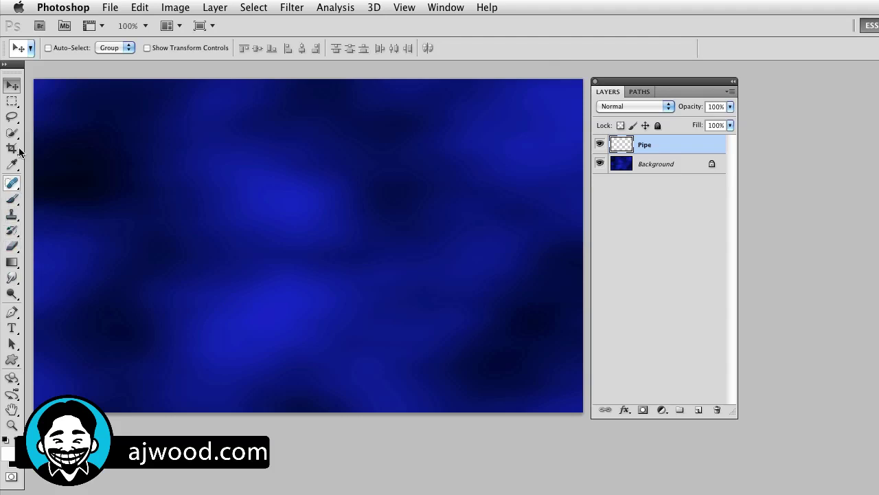
Make a long, thin rectangular selection running across nearly the full width of the lower canvas.
{"action": "left_click", "coordinate": [12, 102]}
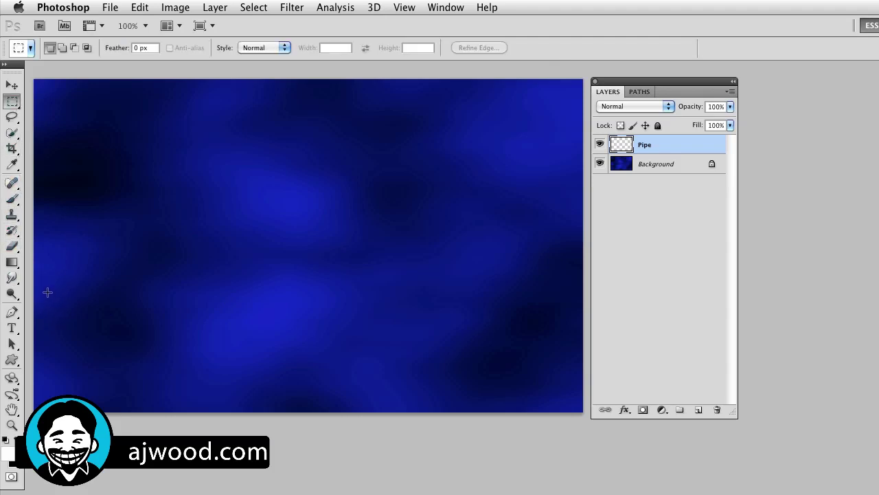
{"action": "left_click_drag", "start_coordinate": [48, 293], "coordinate": [568, 315]}
{"action": "left_click_drag", "start_coordinate": [569, 315], "coordinate": [568, 316]}
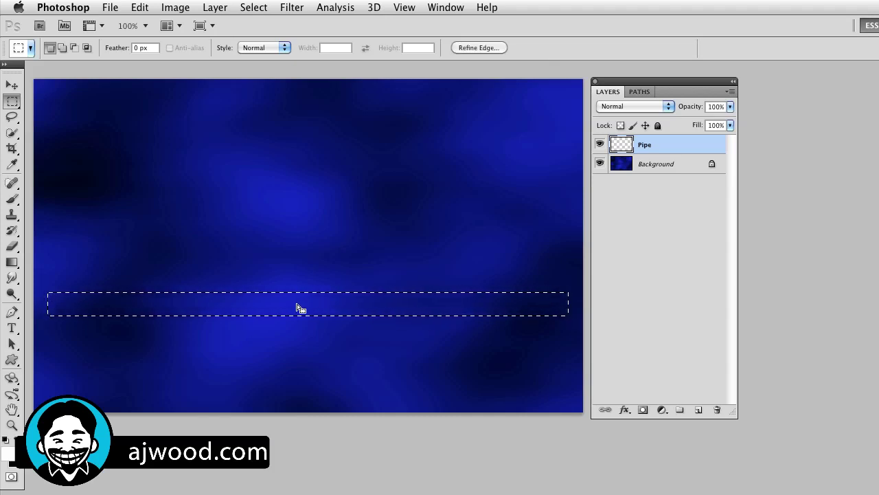
Fill the strip selection on the Pipe layer with white in Normal mode at 100% opacity.
{"action": "key", "text": "shift"}
{"action": "key", "text": "i"}
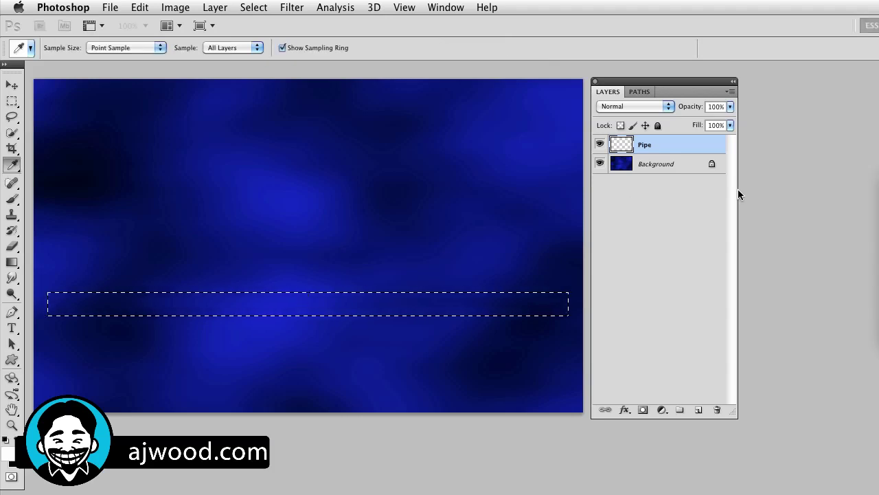
{"action": "key", "text": "shift+F5"}
{"action": "left_click_drag", "start_coordinate": [94, 162], "coordinate": [244, 110]}
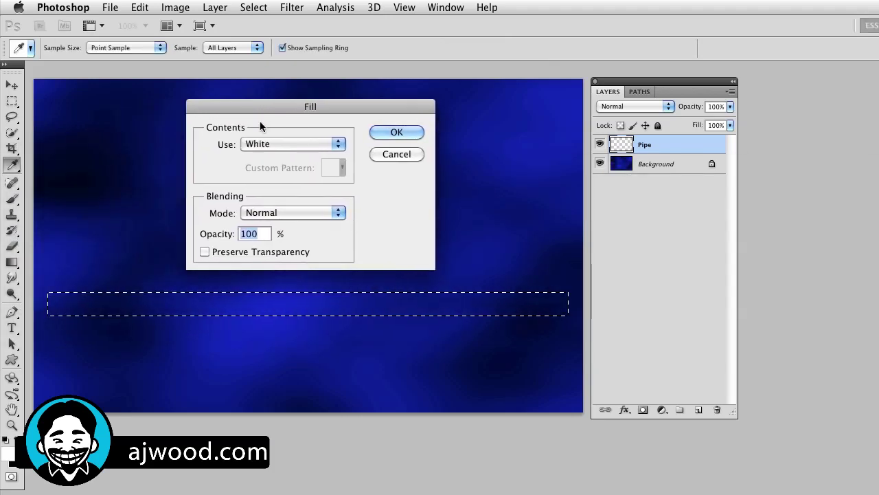
{"action": "left_click", "coordinate": [336, 144]}
{"action": "left_click", "coordinate": [336, 144]}
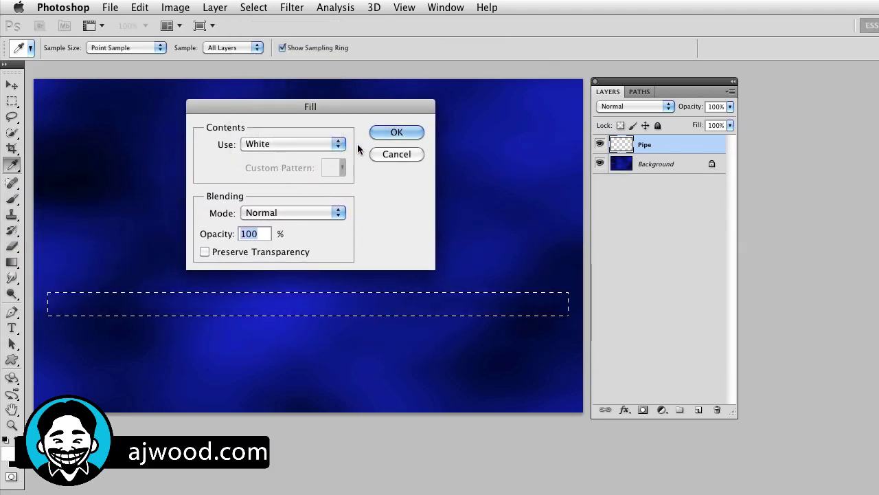
{"action": "left_click", "coordinate": [385, 134]}
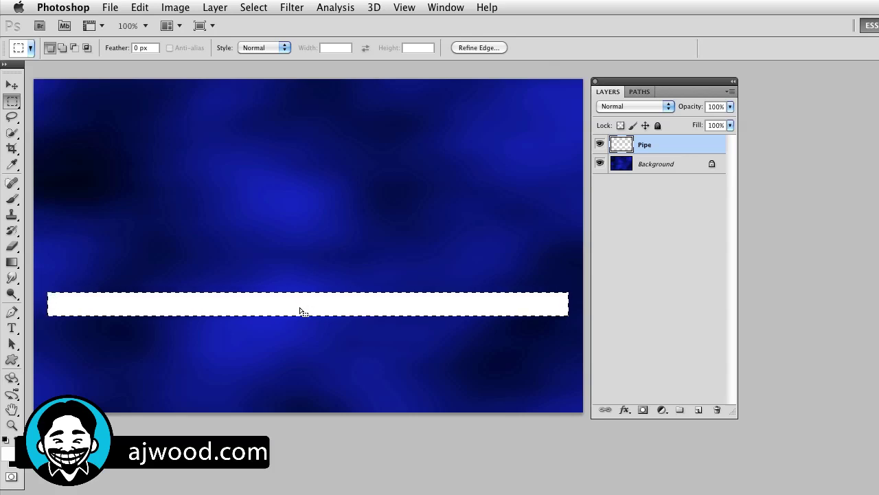
Draw a black-to-white reflected gradient vertically through the selected strip from its lower edge to its upper edge, and deselect.
{"action": "left_click", "coordinate": [12, 262]}
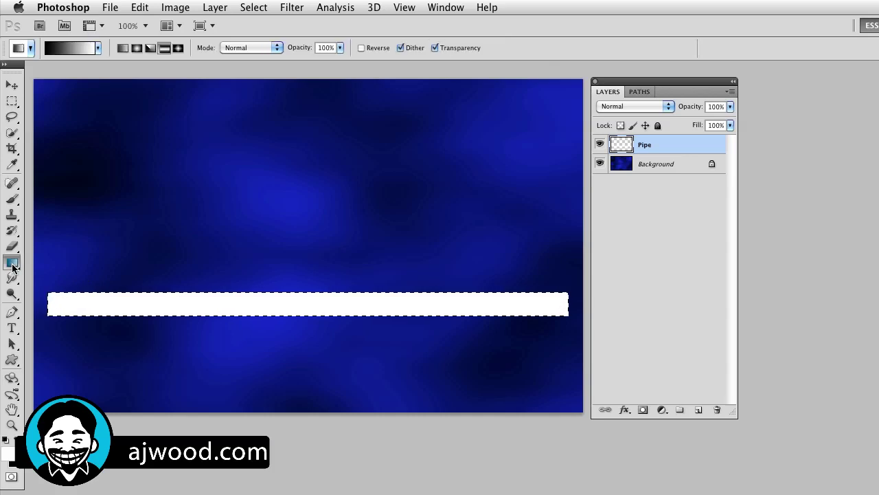
{"action": "left_click", "coordinate": [98, 48]}
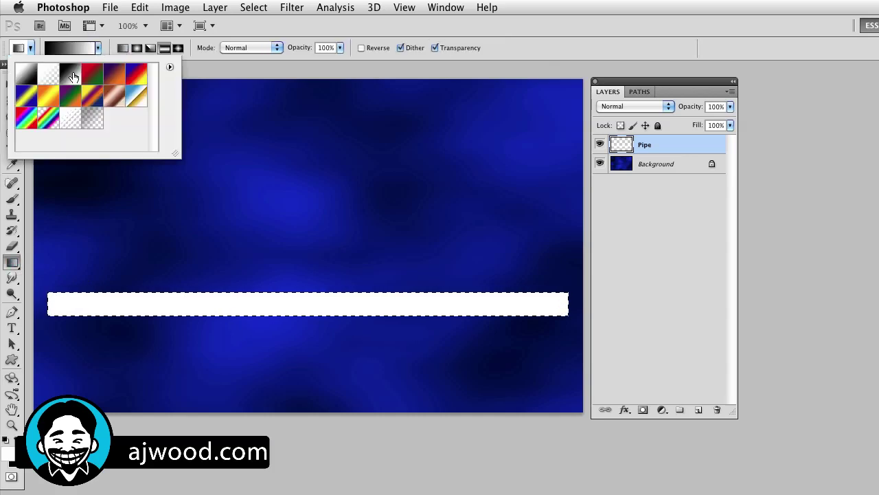
{"action": "left_click", "coordinate": [140, 49]}
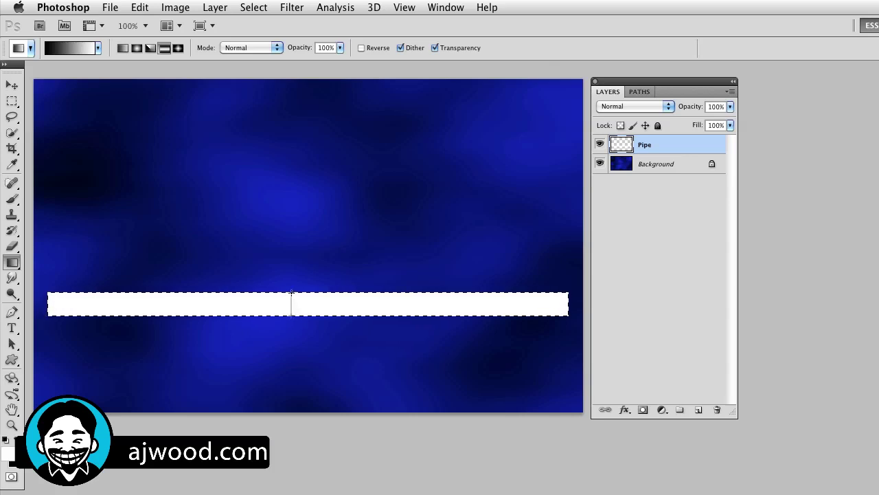
{"action": "left_click_drag", "start_coordinate": [291, 292], "coordinate": [291, 293]}
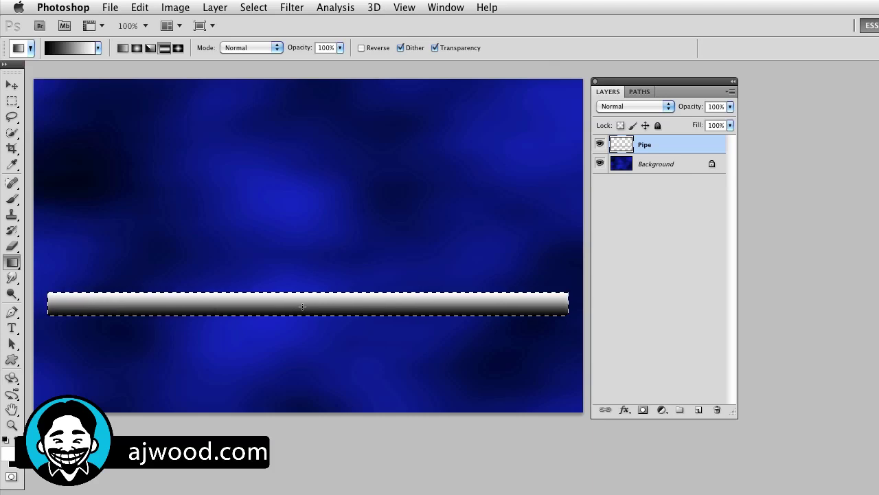
{"action": "key", "text": "super+d"}
Draw a wavy path across the pipe with the Freeform Pen tool, and delete the resulting work path.
{"action": "left_click", "coordinate": [10, 315]}
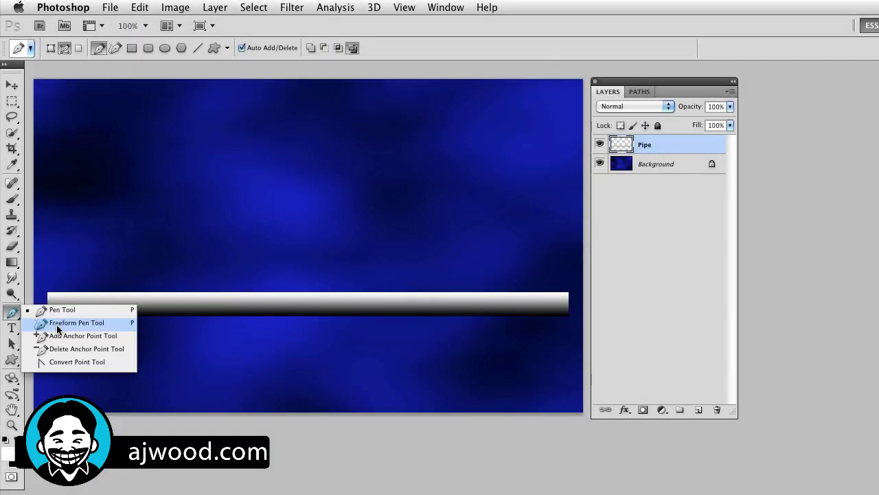
{"action": "left_click", "coordinate": [72, 320]}
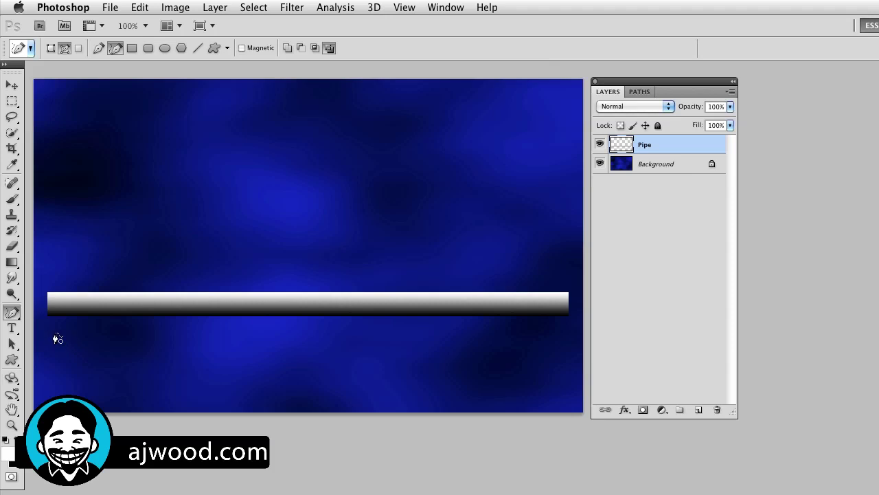
{"action": "mouse_move", "coordinate": [56, 332]}
{"action": "left_mouse_down"}
{"action": "mouse_move", "coordinate": [88, 289]}
{"action": "mouse_move", "coordinate": [112, 278]}
{"action": "mouse_move", "coordinate": [138, 283]}
{"action": "left_mouse_up"}
{"action": "mouse_move", "coordinate": [238, 325]}
{"action": "left_mouse_down"}
{"action": "mouse_move", "coordinate": [260, 293]}
{"action": "mouse_move", "coordinate": [314, 278]}
{"action": "mouse_move", "coordinate": [342, 287]}
{"action": "mouse_move", "coordinate": [371, 336]}
{"action": "mouse_move", "coordinate": [400, 331]}
{"action": "mouse_move", "coordinate": [437, 295]}
{"action": "mouse_move", "coordinate": [476, 282]}
{"action": "mouse_move", "coordinate": [560, 335]}
{"action": "left_mouse_up"}
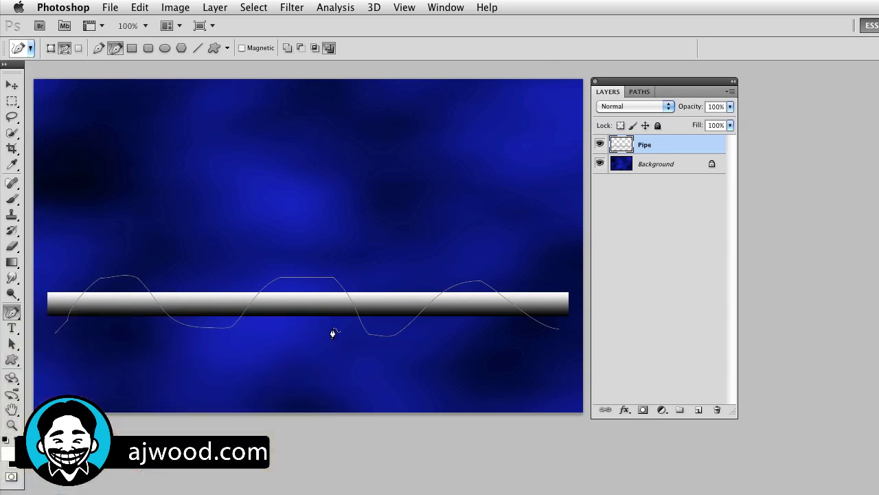
{"action": "left_click", "coordinate": [630, 93]}
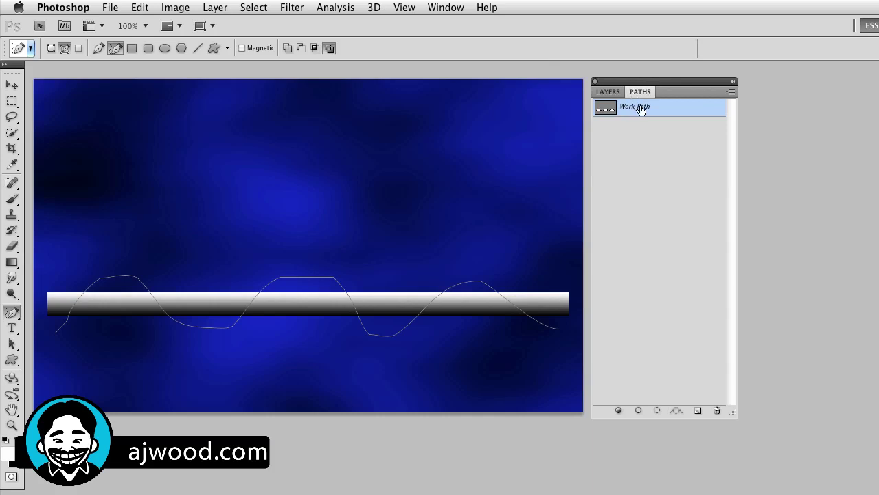
{"action": "left_click_drag", "start_coordinate": [641, 110], "coordinate": [717, 410]}
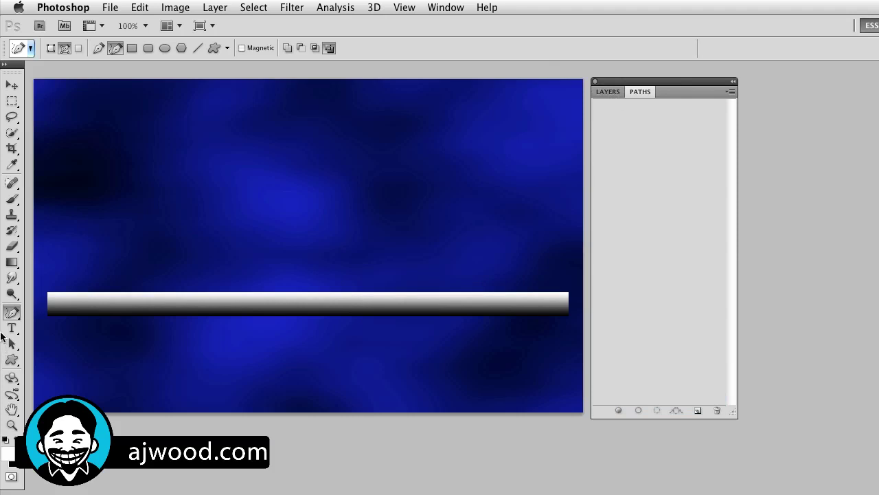
Draw a smooth wavy path with the Pen tool, weaving above and below the pipe and ending just past its far end.
{"action": "left_click_drag", "start_coordinate": [12, 314], "coordinate": [39, 313]}
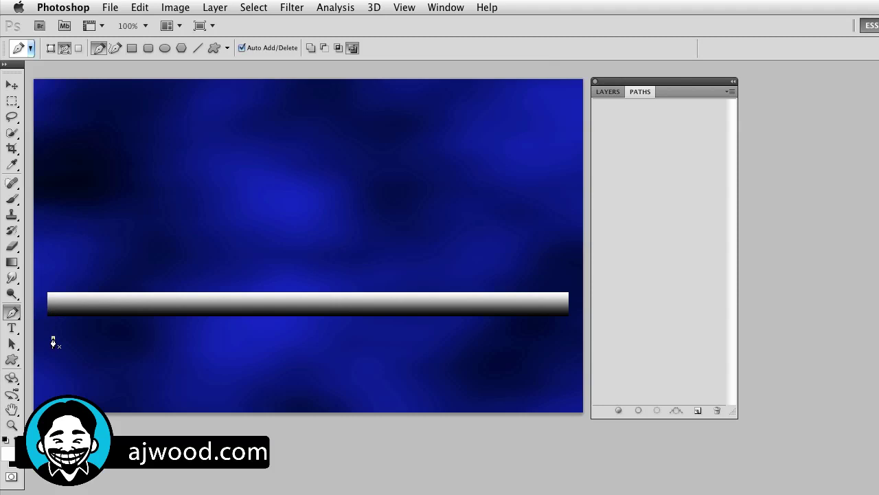
{"action": "left_click_drag", "start_coordinate": [53, 337], "coordinate": [119, 272]}
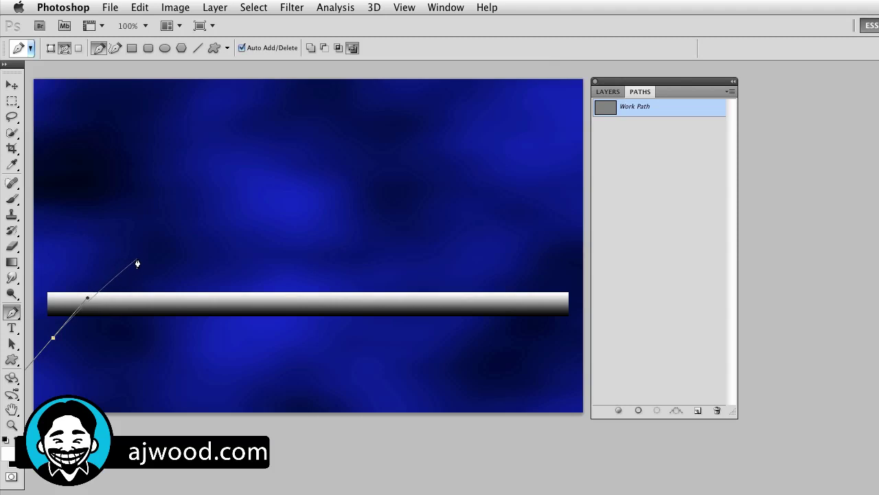
{"action": "left_click_drag", "start_coordinate": [138, 258], "coordinate": [182, 259]}
{"action": "left_click_drag", "start_coordinate": [182, 259], "coordinate": [181, 257]}
{"action": "left_click_drag", "start_coordinate": [139, 259], "coordinate": [165, 262]}
{"action": "left_click_drag", "start_coordinate": [275, 342], "coordinate": [335, 344]}
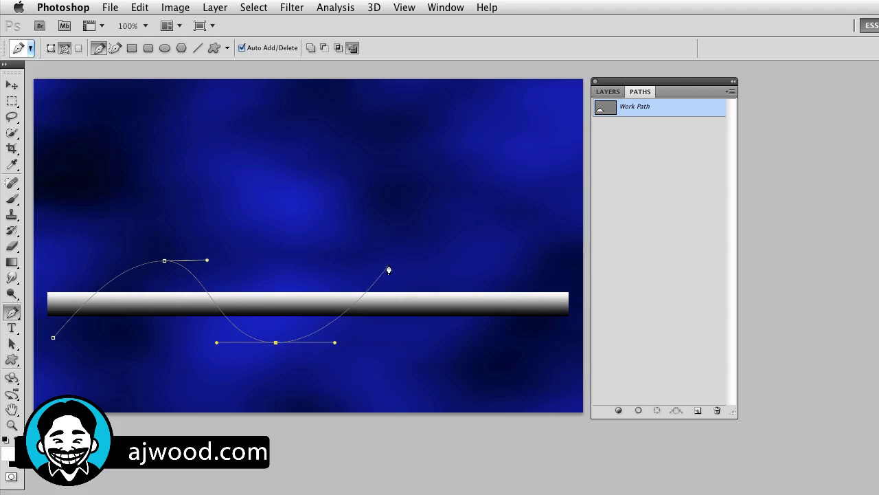
{"action": "left_click_drag", "start_coordinate": [389, 264], "coordinate": [438, 262]}
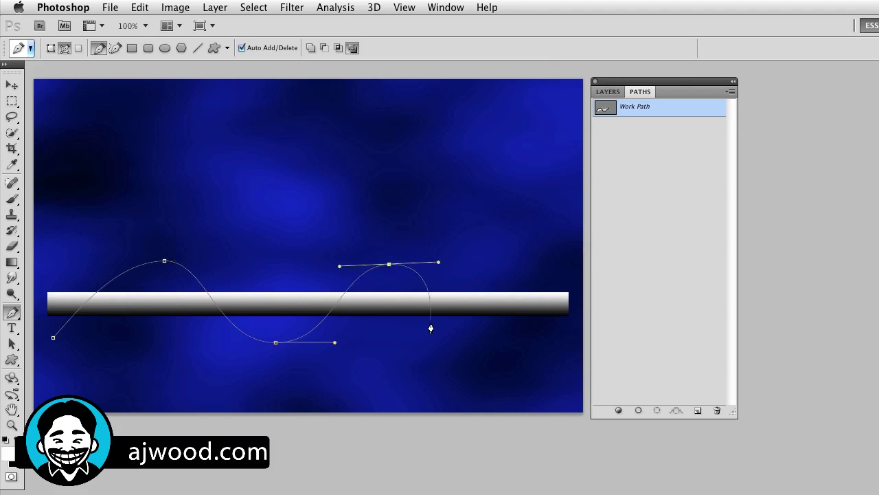
{"action": "left_click_drag", "start_coordinate": [450, 334], "coordinate": [486, 336]}
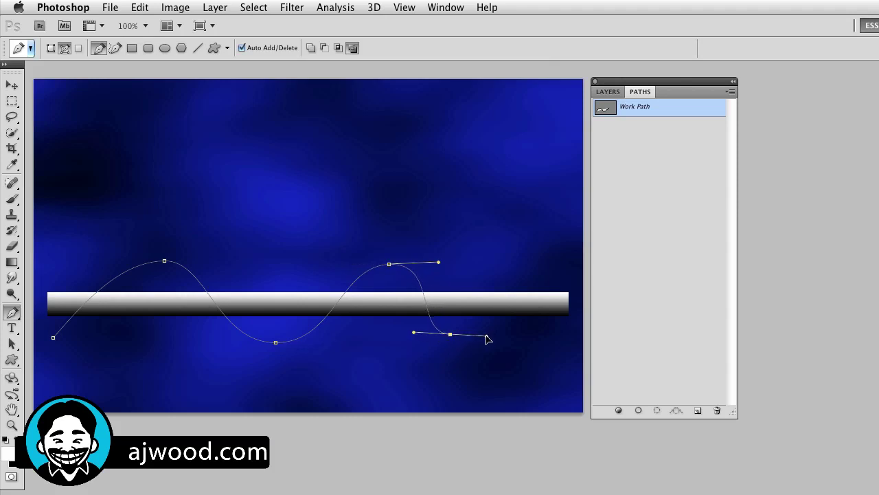
{"action": "left_click_drag", "start_coordinate": [500, 276], "coordinate": [532, 276]}
{"action": "left_click_drag", "start_coordinate": [541, 331], "coordinate": [570, 333]}
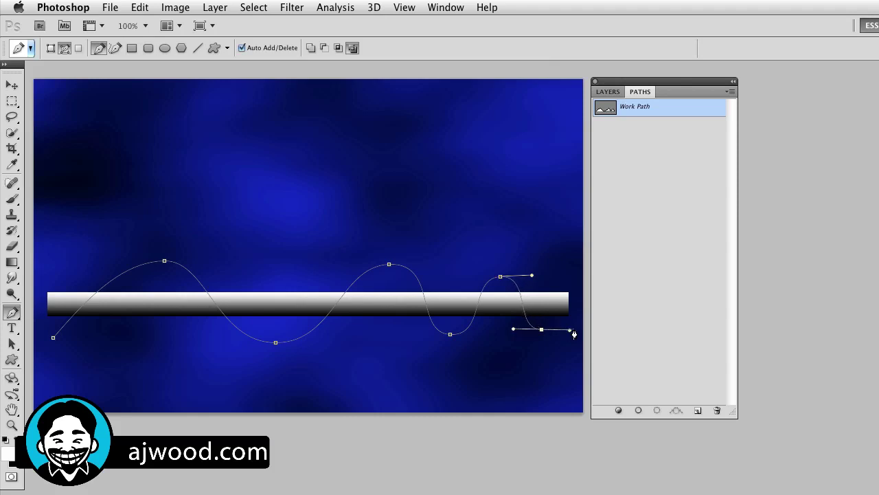
{"action": "left_click", "coordinate": [574, 330]}
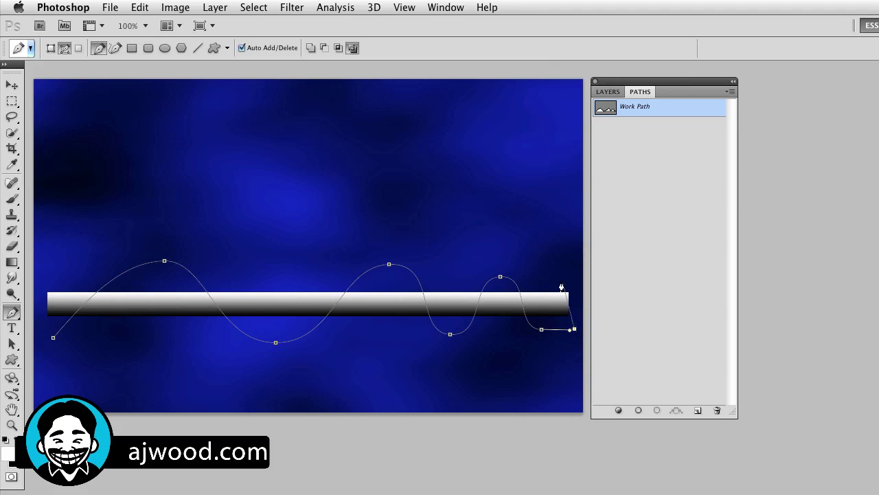
{"action": "left_click", "coordinate": [12, 86]}
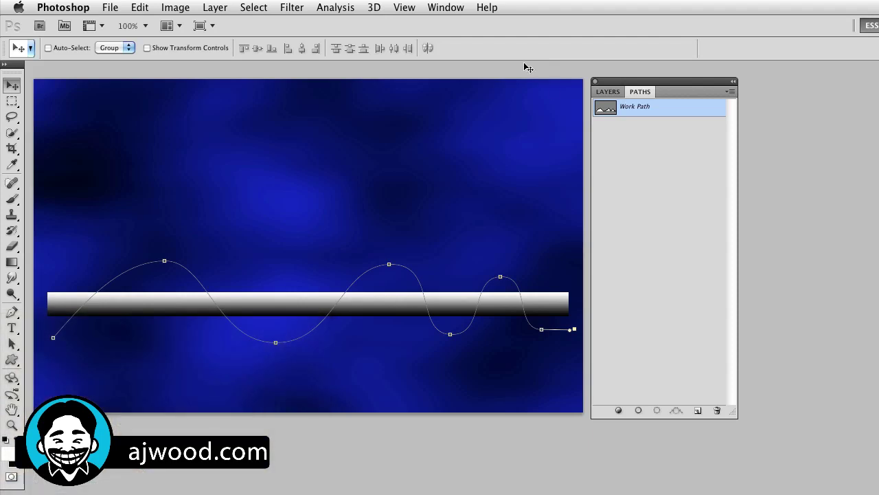
Create a new layer above the Pipe layer and name it Light Trails.
{"action": "left_click", "coordinate": [608, 92]}
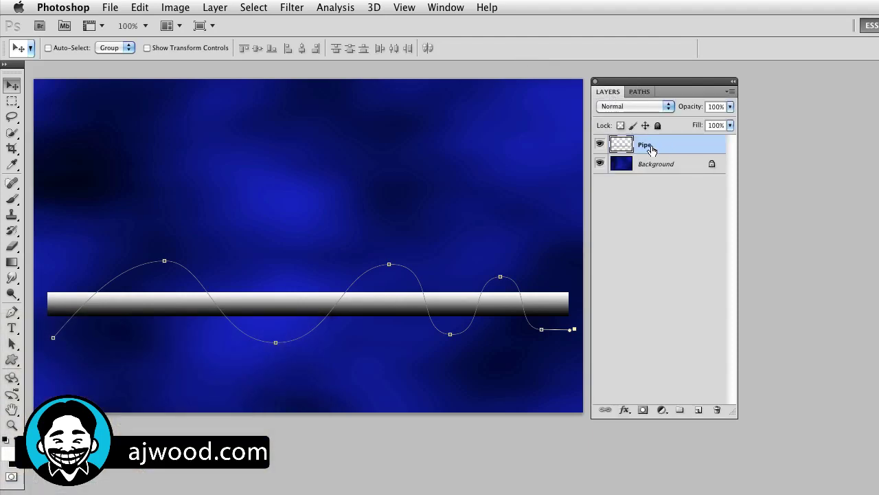
{"action": "left_click", "coordinate": [706, 409]}
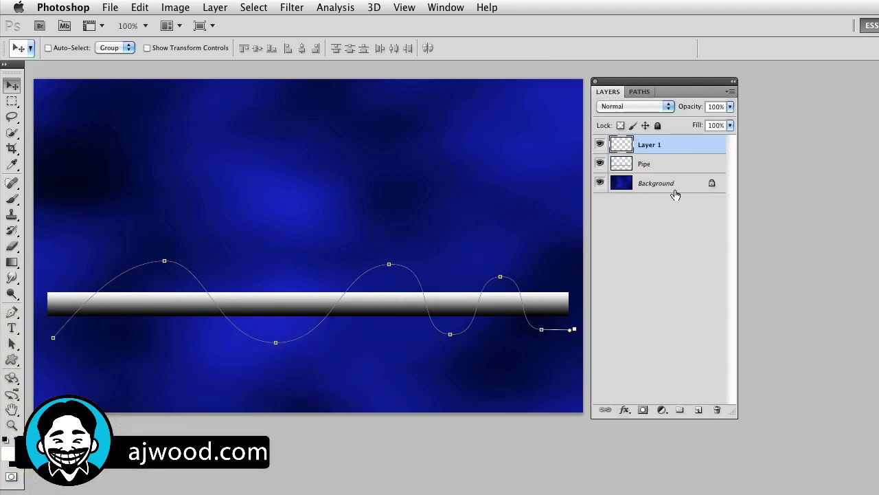
{"action": "double_click", "coordinate": [650, 145]}
{"action": "type", "text": "Light"}
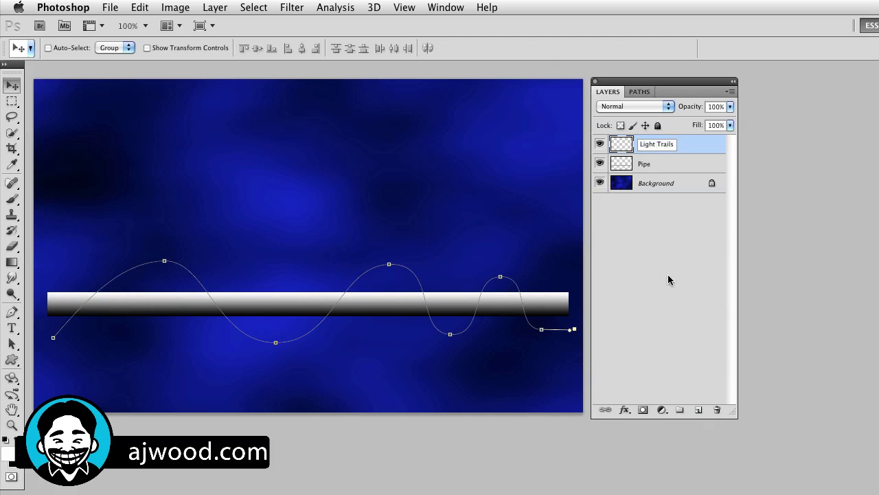
{"action": "type", "text": " Trails"}
{"action": "left_click", "coordinate": [668, 279]}
{"action": "left_click", "coordinate": [647, 145]}
Set the Brush tool to the Soft Round Pressure Size brush at 15 px with 0% hardness.
{"action": "left_click", "coordinate": [11, 201]}
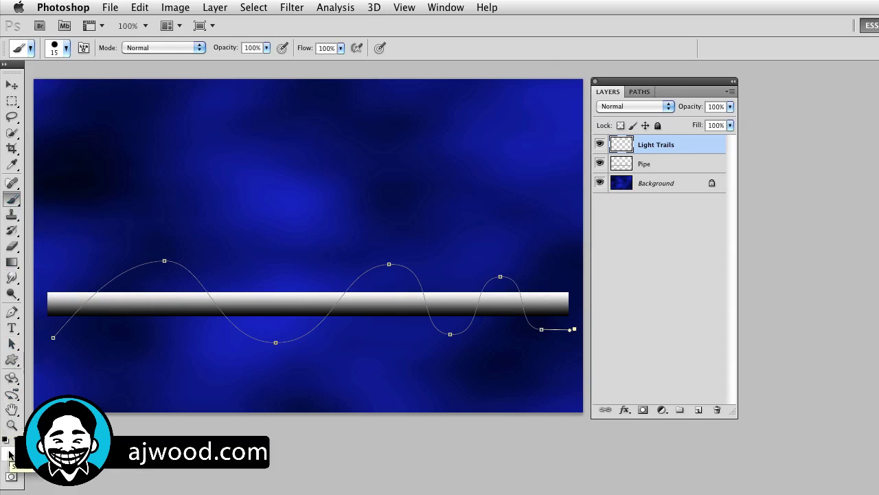
{"action": "left_click", "coordinate": [66, 48]}
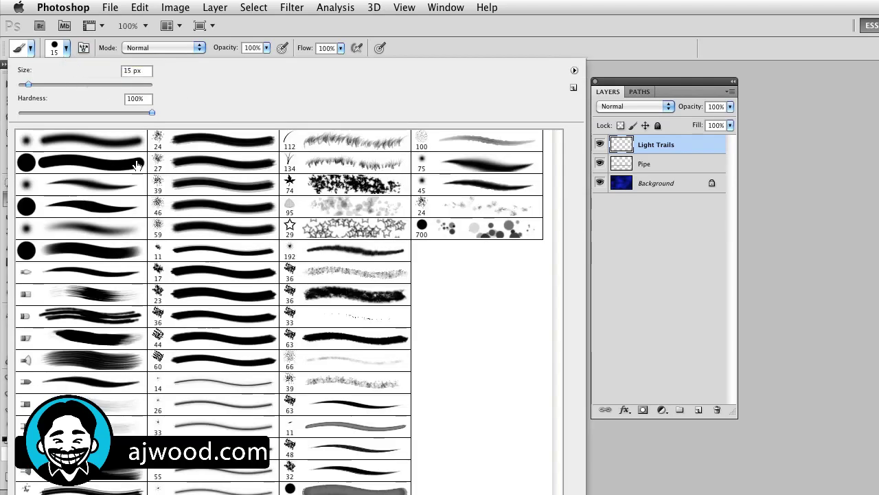
{"action": "left_click", "coordinate": [75, 189]}
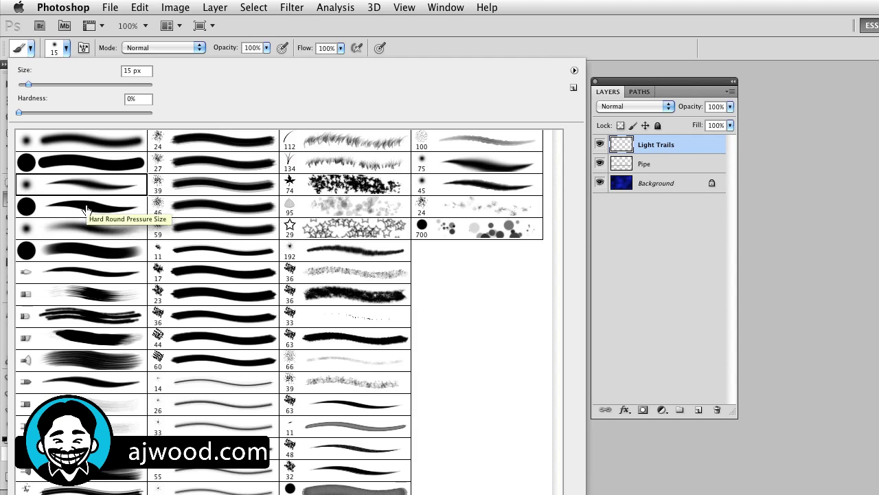
{"action": "left_click", "coordinate": [86, 209]}
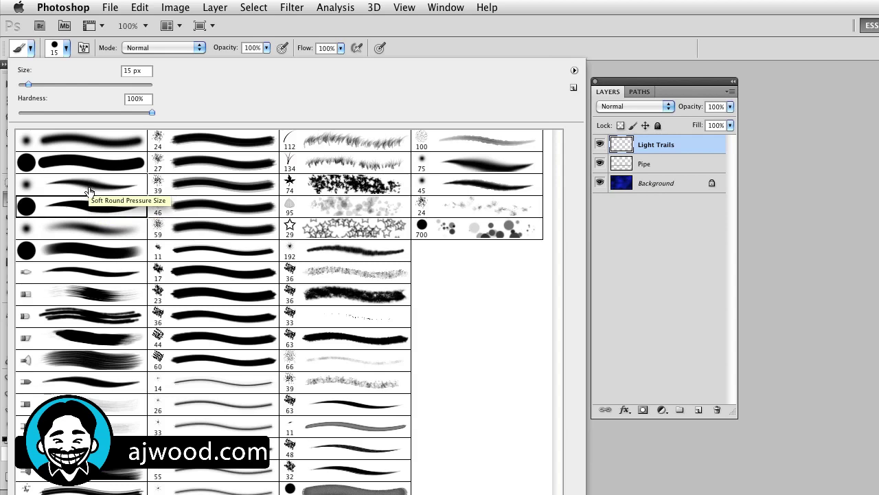
{"action": "left_click", "coordinate": [91, 188]}
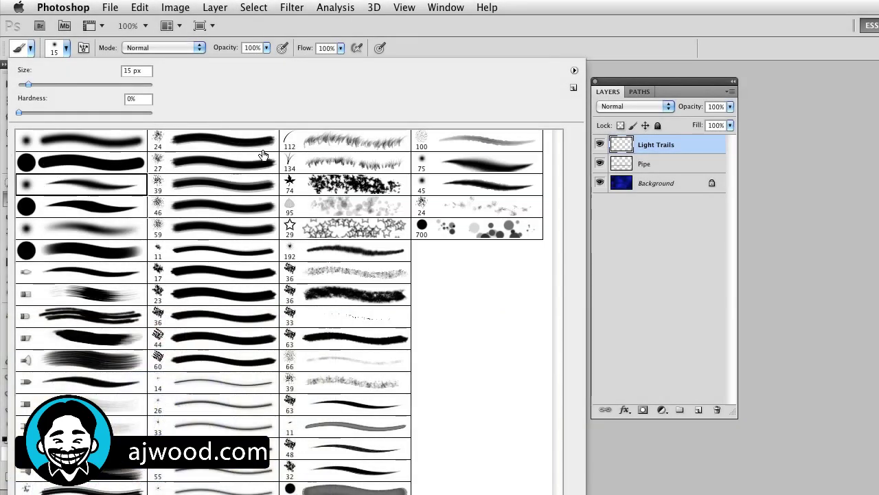
{"action": "key", "text": "Return"}
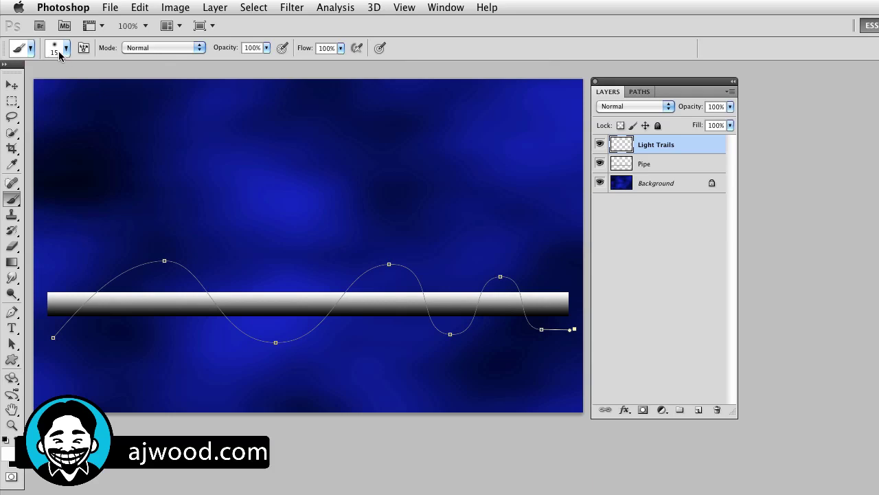
Stroke the wavy work path with the Brush using Simulate Pressure, and deselect the path.
{"action": "left_click", "coordinate": [636, 92]}
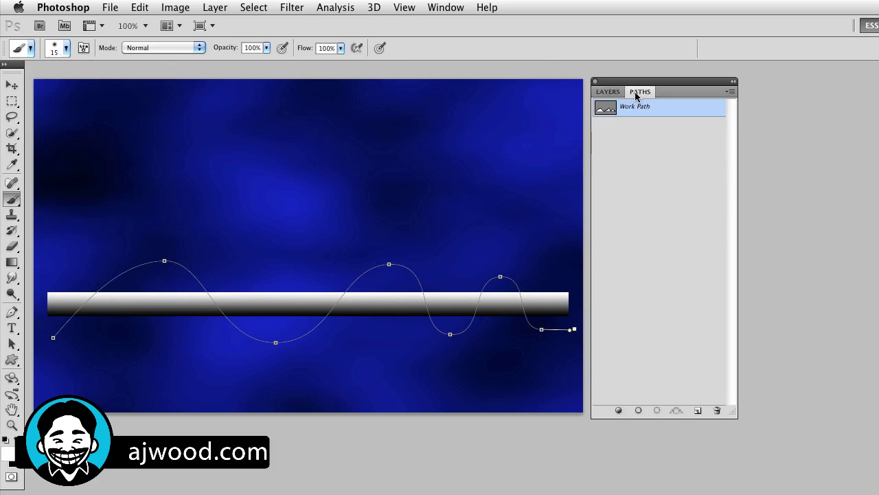
{"action": "left_click", "coordinate": [730, 93]}
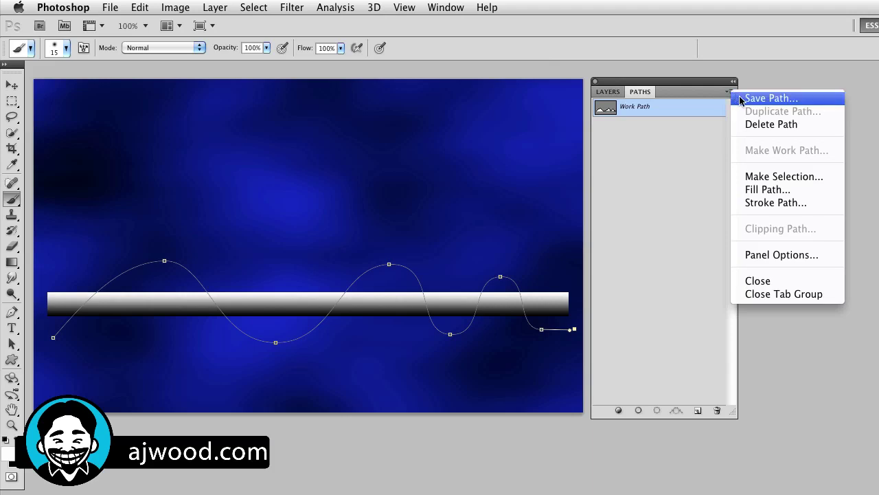
{"action": "left_click", "coordinate": [753, 204]}
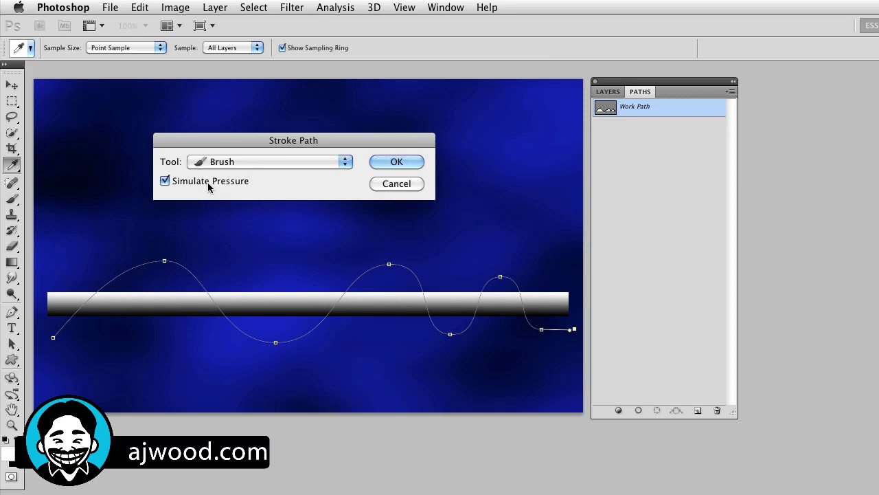
{"action": "left_click", "coordinate": [395, 163]}
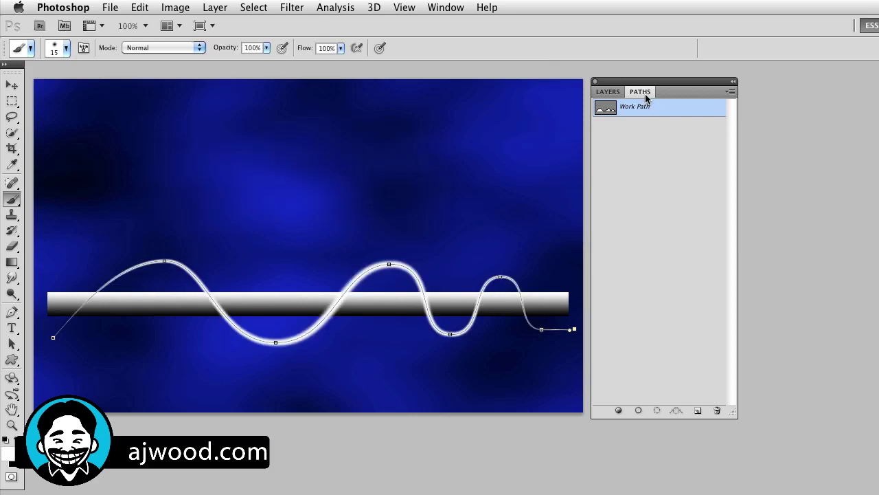
{"action": "left_click", "coordinate": [632, 129]}
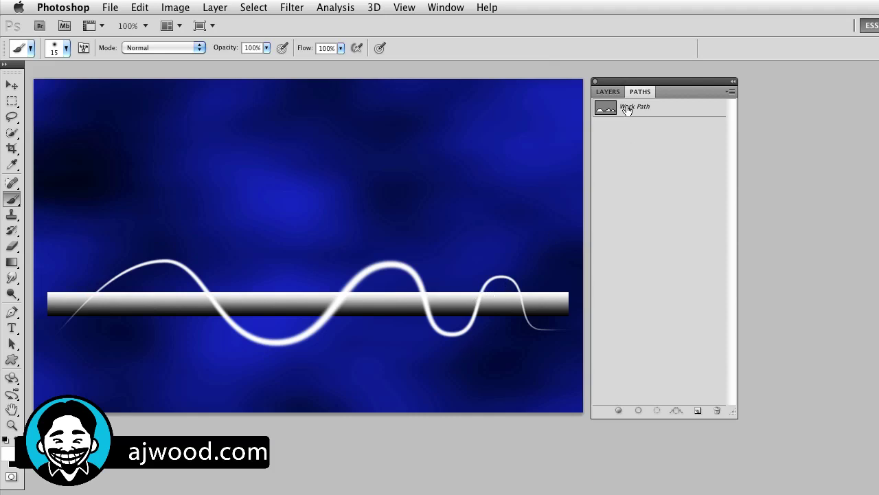
Open the blending options of the Light Trails layer and enable the Outer Glow effect.
{"action": "left_click", "coordinate": [607, 91]}
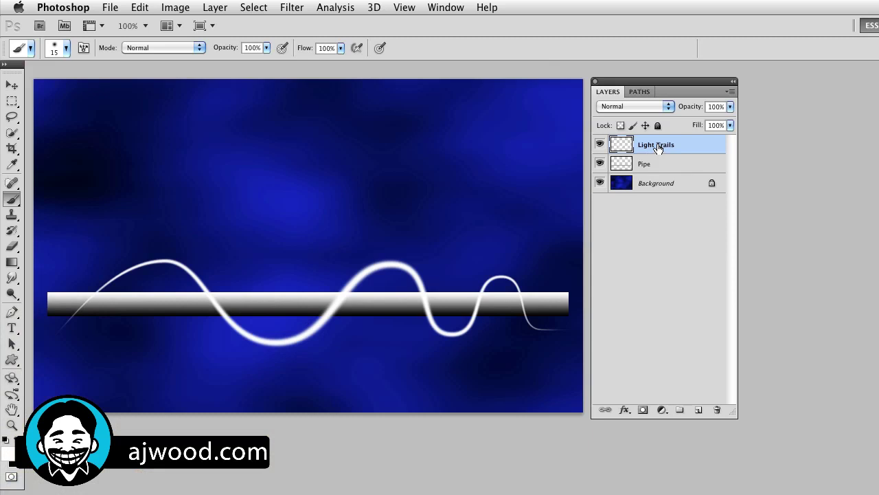
{"action": "left_click", "coordinate": [623, 410]}
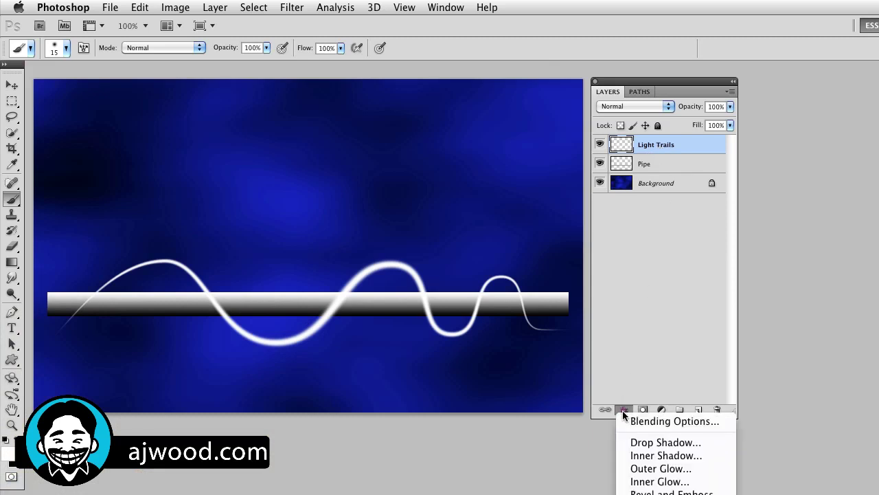
{"action": "left_click", "coordinate": [665, 422]}
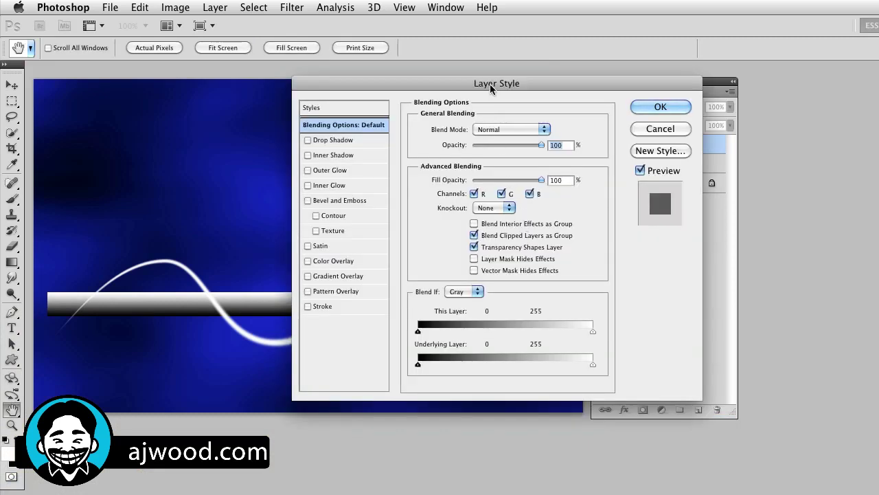
{"action": "left_click_drag", "start_coordinate": [545, 83], "coordinate": [546, 89]}
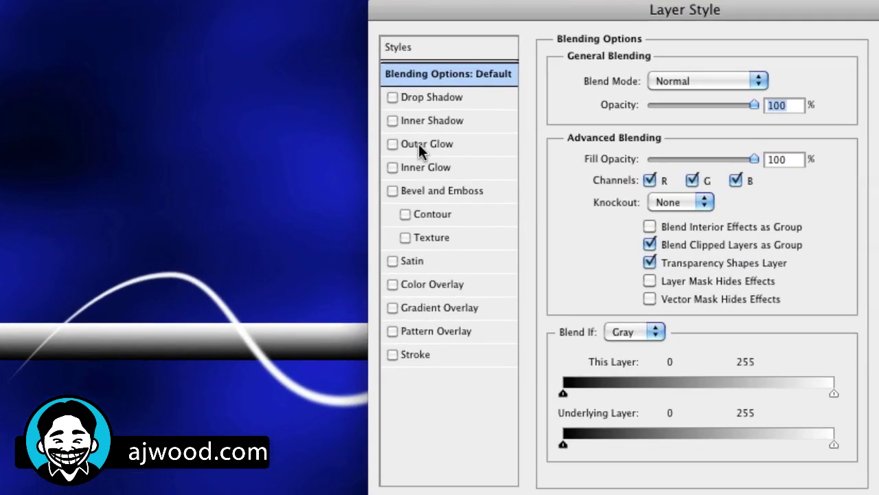
{"action": "left_click", "coordinate": [419, 143]}
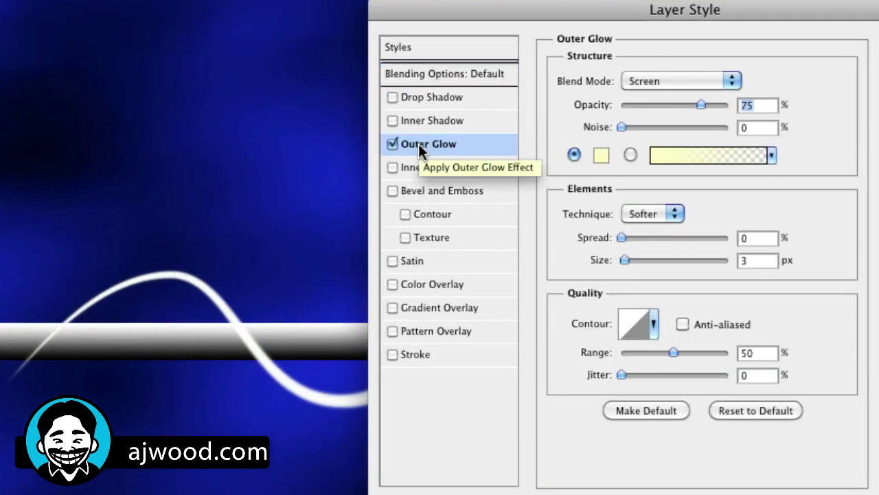
Set the outer glow colour to bright blue, 37a8ff.
{"action": "left_click", "coordinate": [601, 155]}
{"action": "left_click_drag", "start_coordinate": [419, 249], "coordinate": [418, 243]}
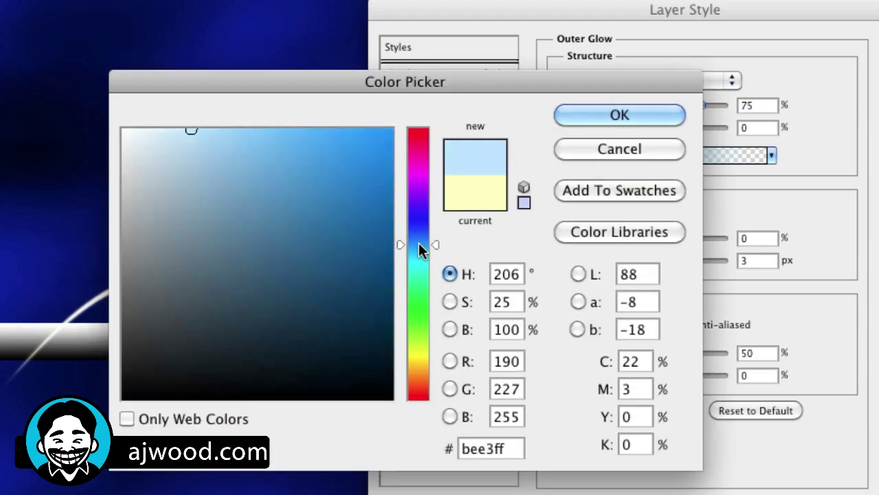
{"action": "mouse_move", "coordinate": [368, 167]}
{"action": "left_mouse_down"}
{"action": "mouse_move", "coordinate": [355, 124]}
{"action": "mouse_move", "coordinate": [397, 106]}
{"action": "mouse_move", "coordinate": [320, 100]}
{"action": "mouse_move", "coordinate": [335, 104]}
{"action": "left_mouse_up"}
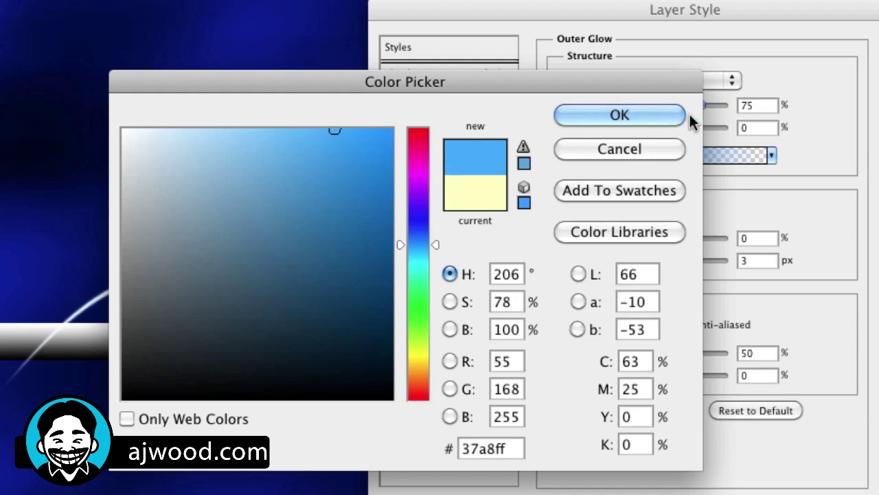
{"action": "left_click", "coordinate": [640, 115]}
Set the outer glow's blend mode to Linear Light and its size to 21 px.
{"action": "left_click", "coordinate": [695, 84]}
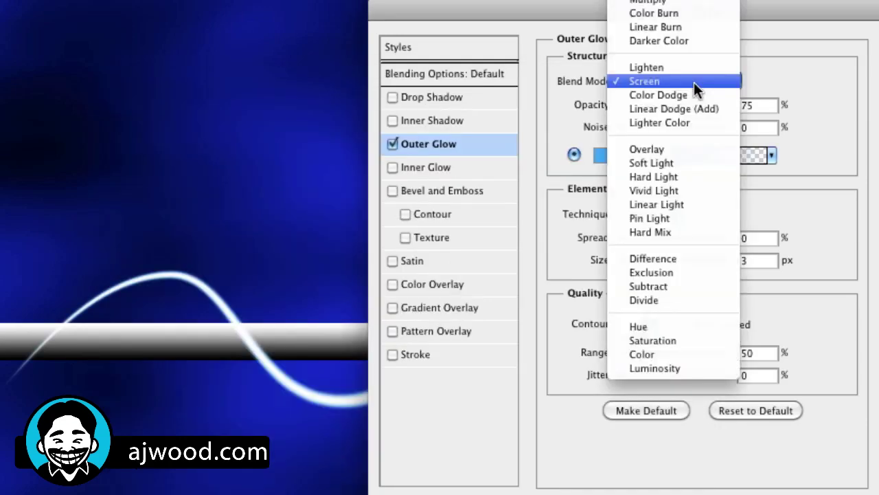
{"action": "left_click", "coordinate": [687, 204]}
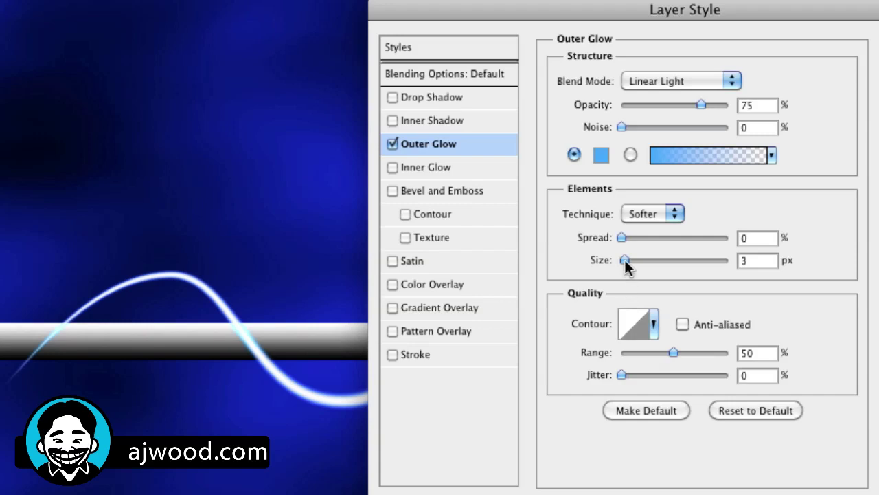
{"action": "mouse_move", "coordinate": [625, 261]}
{"action": "left_mouse_down"}
{"action": "mouse_move", "coordinate": [648, 261]}
{"action": "mouse_move", "coordinate": [636, 261]}
{"action": "left_mouse_up"}
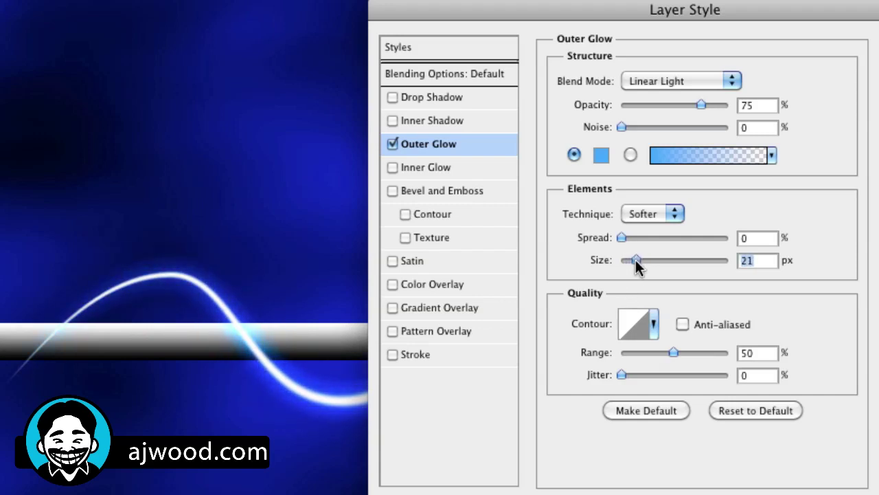
Change the outer glow colour to magenta and set its size to 9 px.
{"action": "left_click", "coordinate": [601, 158]}
{"action": "left_click_drag", "start_coordinate": [420, 177], "coordinate": [420, 172]}
{"action": "left_click", "coordinate": [656, 111]}
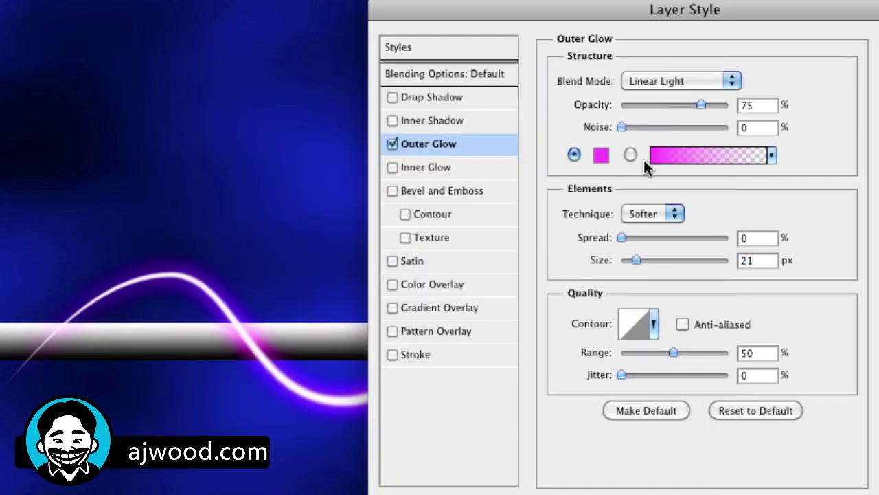
{"action": "mouse_move", "coordinate": [643, 260]}
{"action": "left_mouse_down"}
{"action": "mouse_move", "coordinate": [661, 262]}
{"action": "mouse_move", "coordinate": [630, 265]}
{"action": "left_mouse_up"}
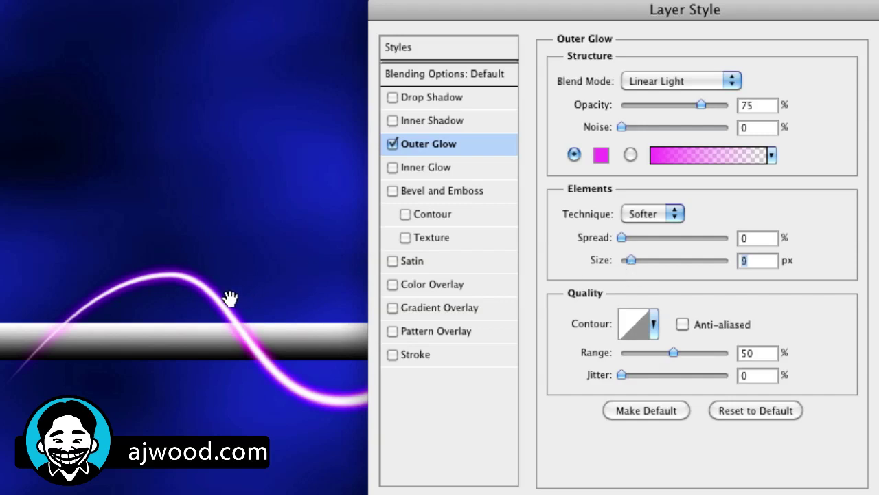
Enable the Inner Glow effect on the Light Trails layer and set its colour to a saturated purple.
{"action": "left_click", "coordinate": [426, 165]}
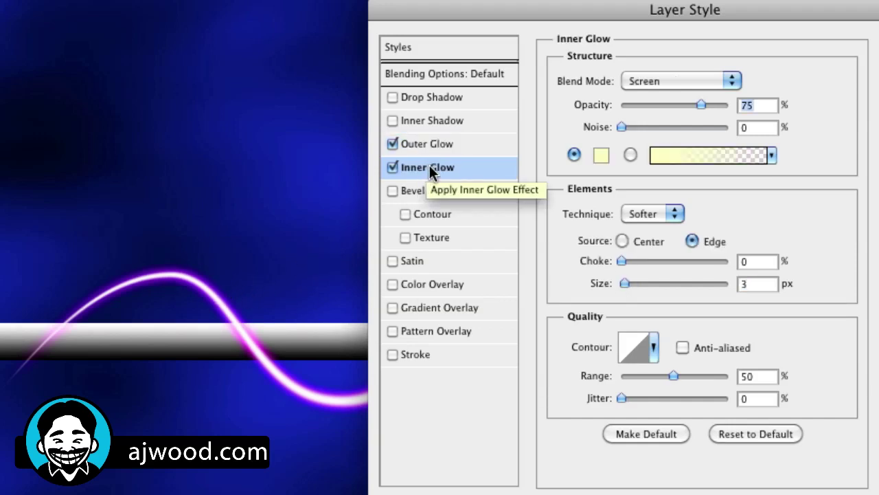
{"action": "left_click", "coordinate": [601, 156]}
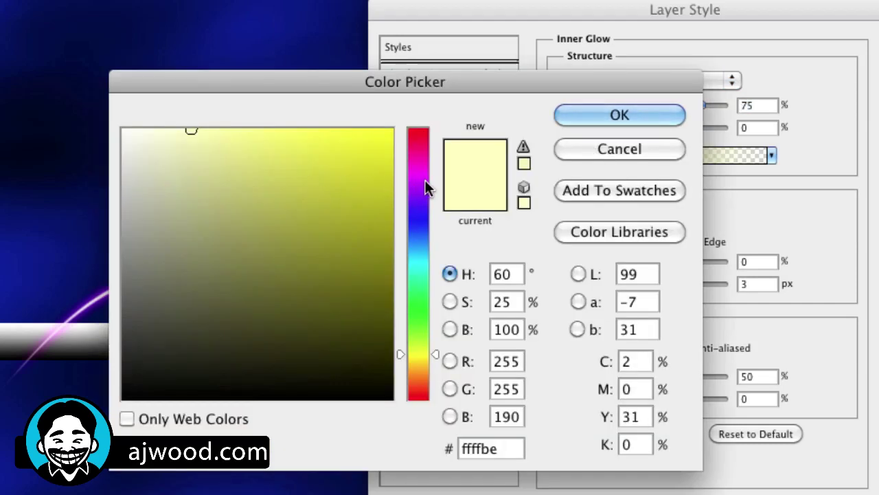
{"action": "left_click", "coordinate": [422, 178]}
{"action": "left_click_drag", "start_coordinate": [422, 178], "coordinate": [422, 180]}
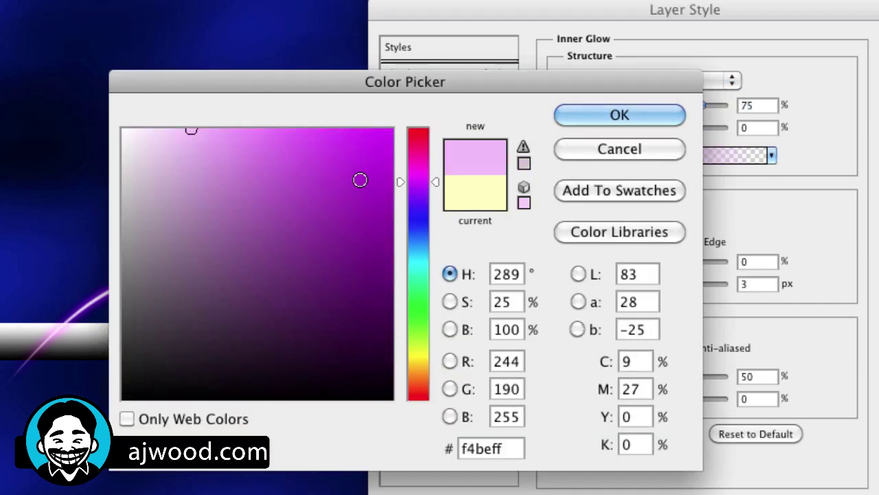
{"action": "left_click_drag", "start_coordinate": [360, 179], "coordinate": [390, 160]}
{"action": "left_click", "coordinate": [589, 117]}
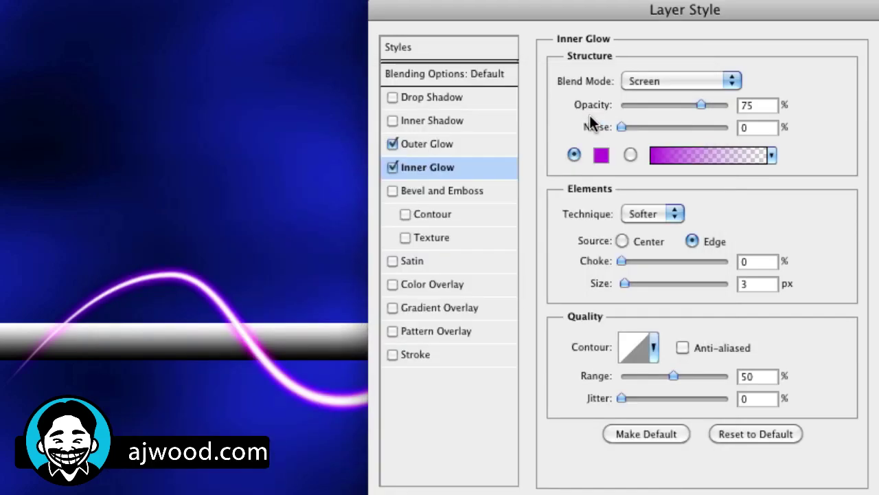
Set the inner glow's blend mode to Linear Light and its size to 9 px.
{"action": "left_click", "coordinate": [702, 82]}
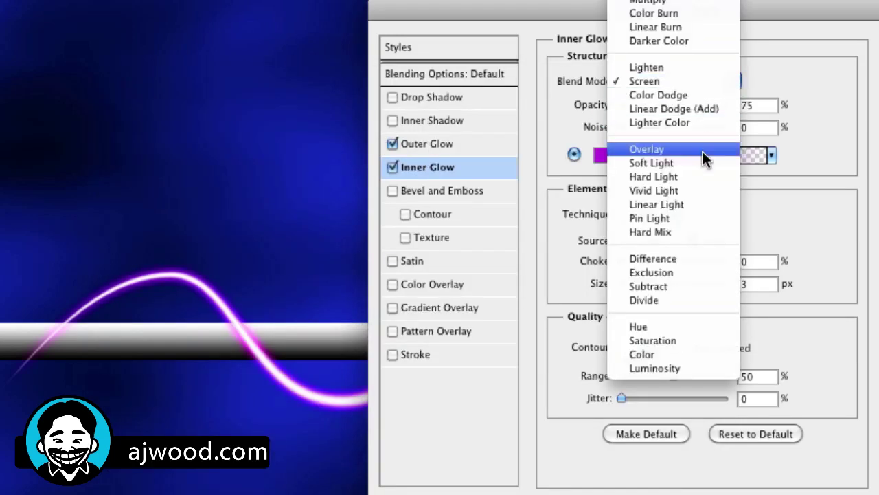
{"action": "left_click", "coordinate": [695, 204]}
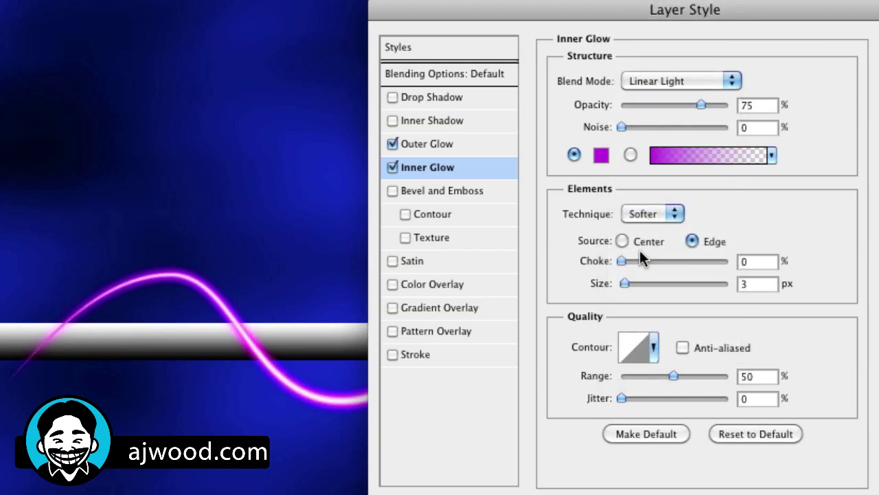
{"action": "left_click_drag", "start_coordinate": [626, 284], "coordinate": [632, 289]}
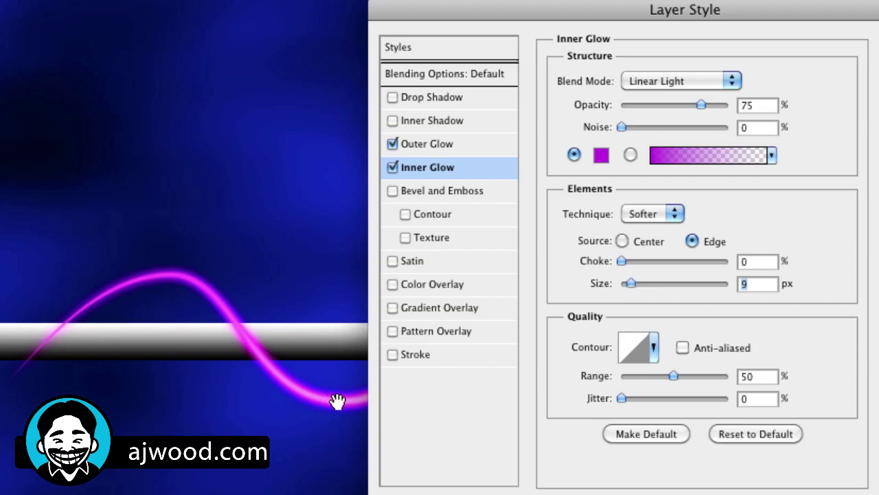
Try an S-shaped contour for the inner glow and return to the linear contour.
{"action": "left_click", "coordinate": [653, 350]}
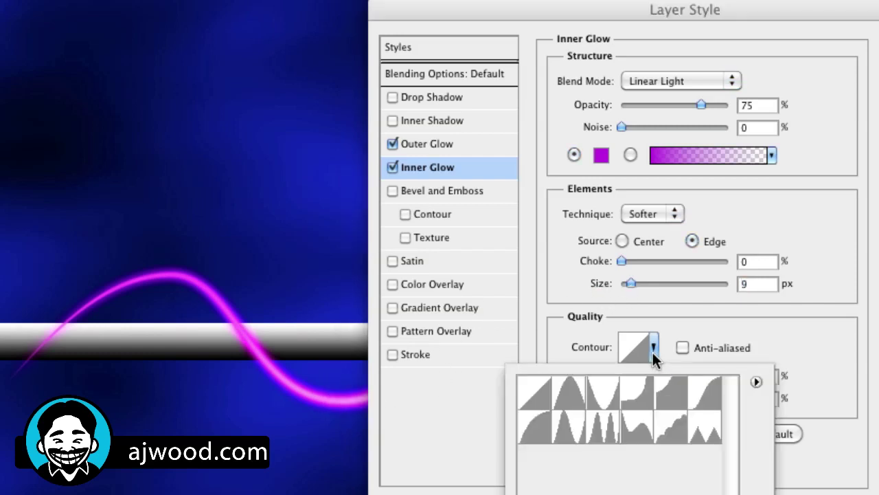
{"action": "left_click", "coordinate": [704, 393]}
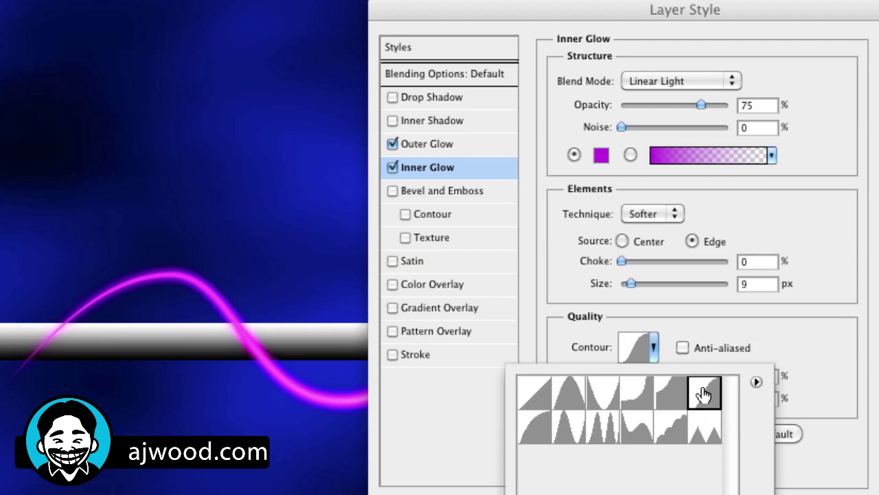
{"action": "left_click", "coordinate": [537, 393]}
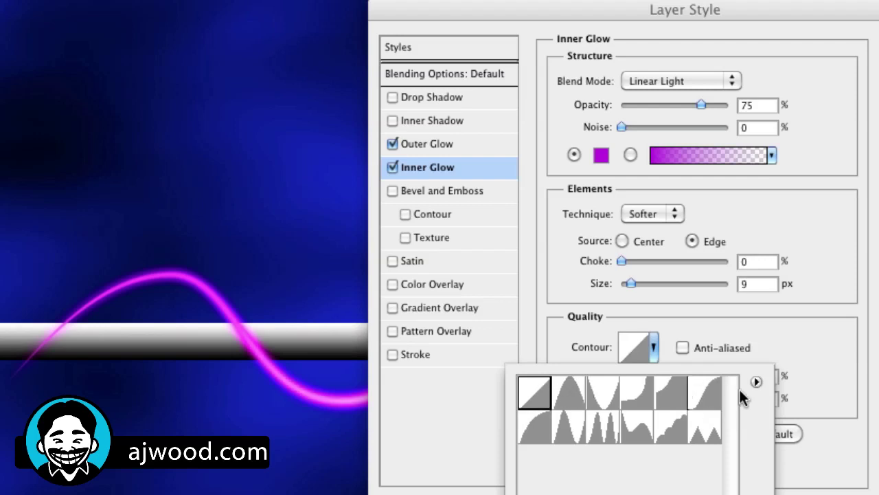
{"action": "left_click", "coordinate": [764, 314]}
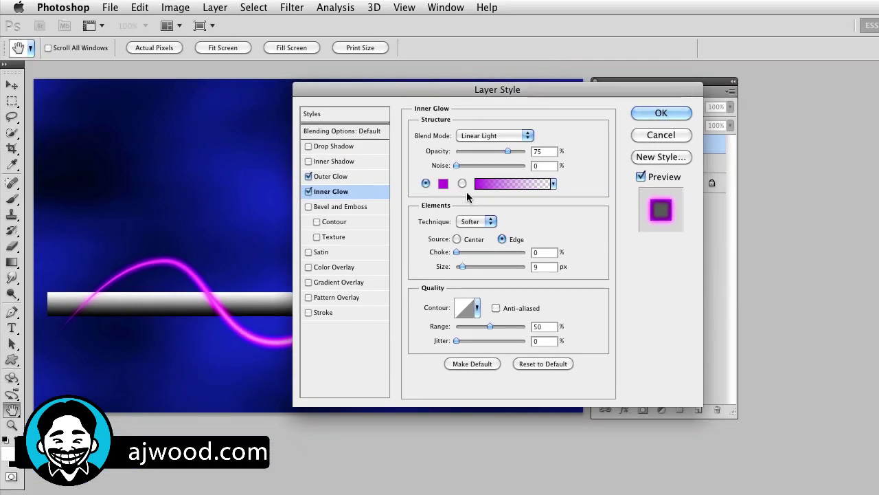
With the glow effects applied, add a layer mask to the Light Trails layer and set the brush hardness to maximum.
{"action": "left_click", "coordinate": [658, 114]}
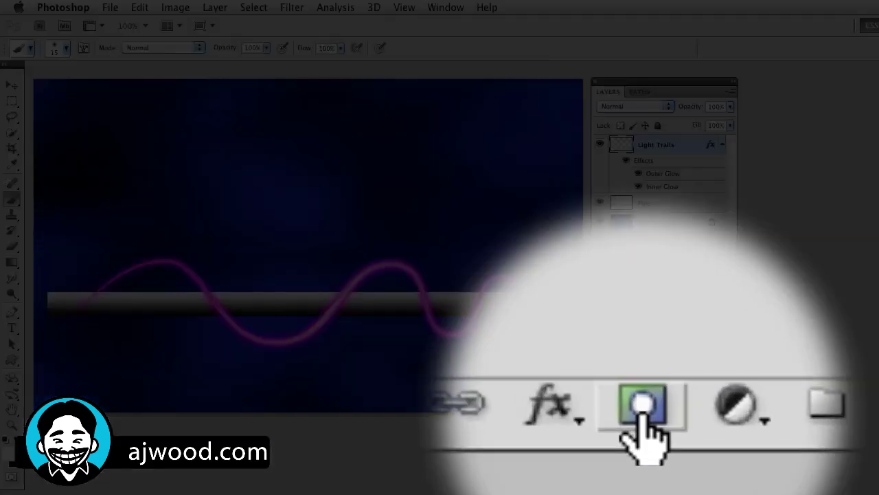
{"action": "left_click", "coordinate": [643, 409]}
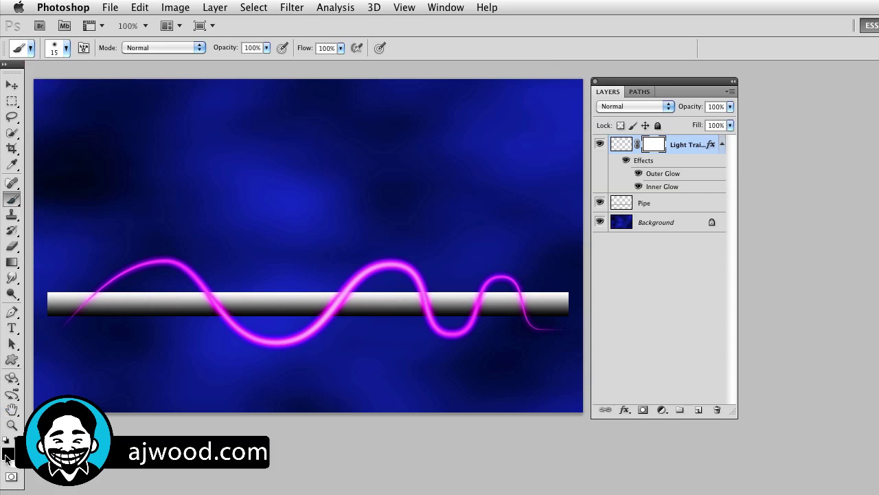
{"action": "left_click", "coordinate": [67, 48]}
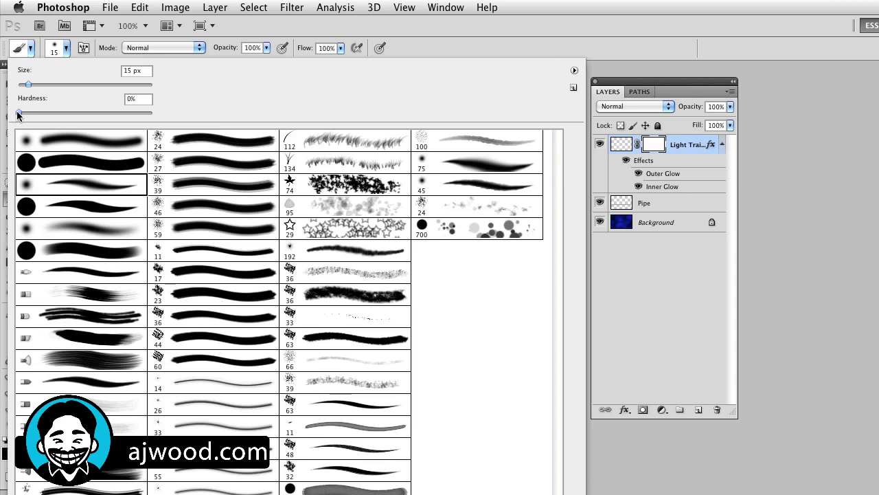
{"action": "left_click_drag", "start_coordinate": [18, 115], "coordinate": [193, 113]}
{"action": "left_click", "coordinate": [417, 50]}
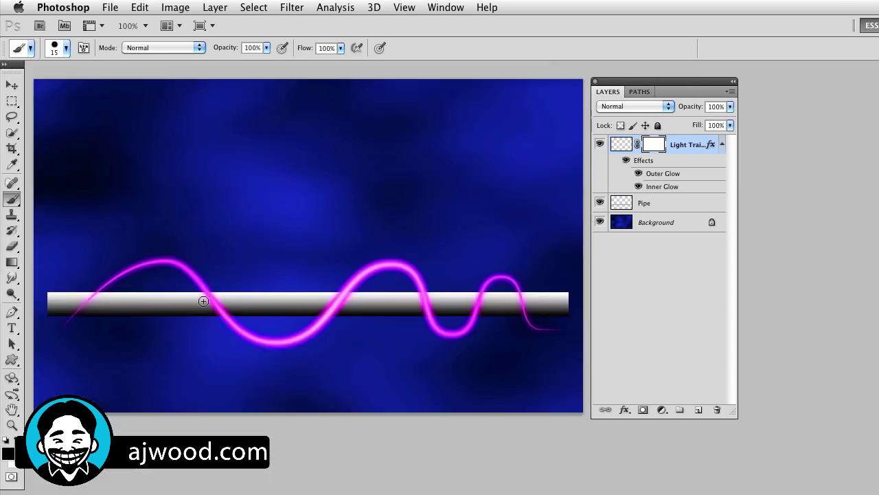
Mask out part of the light trail at its first downward crossing of the pipe with a black 10 px brush.
{"action": "left_click_drag", "start_coordinate": [208, 307], "coordinate": [277, 308]}
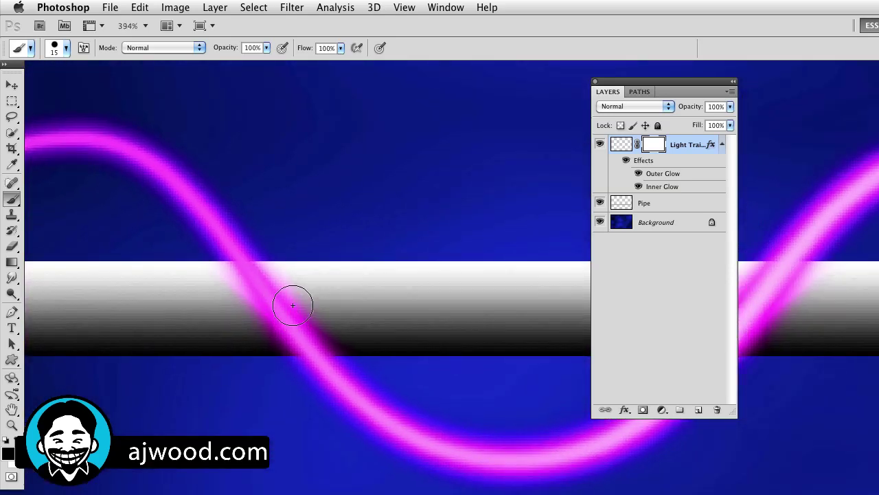
{"action": "key", "text": "bracketleft"}
{"action": "mouse_move", "coordinate": [324, 305]}
{"action": "left_mouse_down"}
{"action": "mouse_move", "coordinate": [188, 307]}
{"action": "mouse_move", "coordinate": [331, 310]}
{"action": "mouse_move", "coordinate": [227, 310]}
{"action": "mouse_move", "coordinate": [253, 320]}
{"action": "mouse_move", "coordinate": [268, 307]}
{"action": "mouse_move", "coordinate": [263, 298]}
{"action": "mouse_move", "coordinate": [226, 308]}
{"action": "left_mouse_up"}
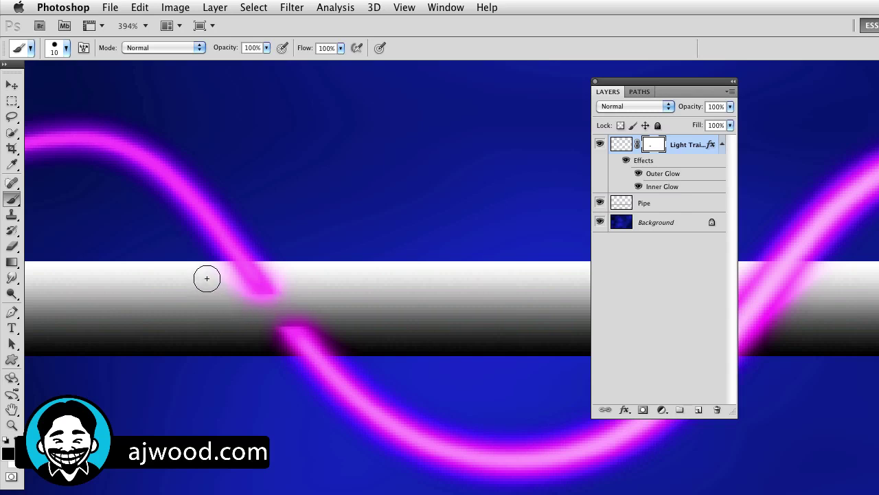
{"action": "mouse_move", "coordinate": [214, 281]}
{"action": "left_mouse_down"}
{"action": "mouse_move", "coordinate": [292, 283]}
{"action": "mouse_move", "coordinate": [232, 284]}
{"action": "left_mouse_up"}
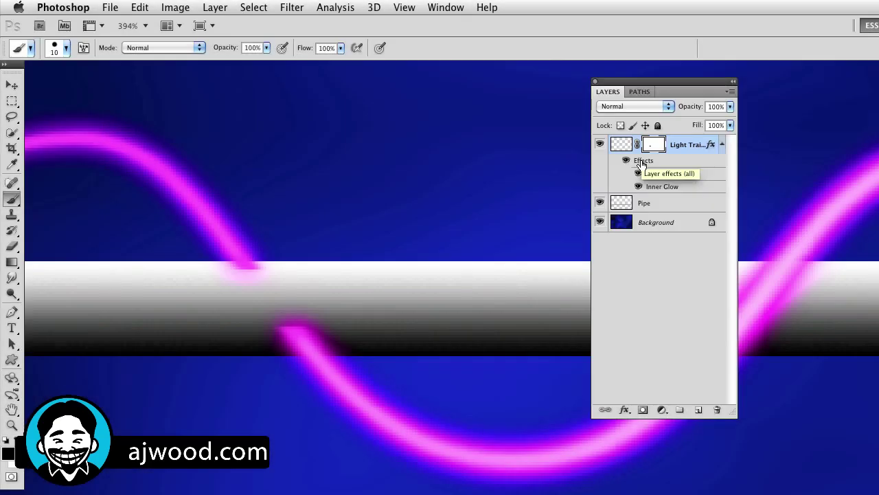
Enable Layer Mask Hides Effects in the Light Trails layer's blending options and enlarge the brush to 20 px.
{"action": "double_click", "coordinate": [641, 163]}
{"action": "left_click_drag", "start_coordinate": [496, 88], "coordinate": [518, 81]}
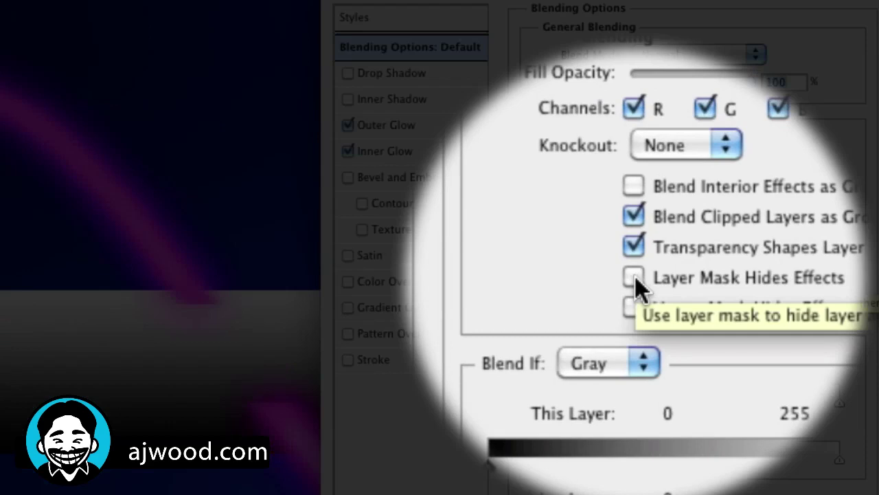
{"action": "left_click", "coordinate": [634, 277]}
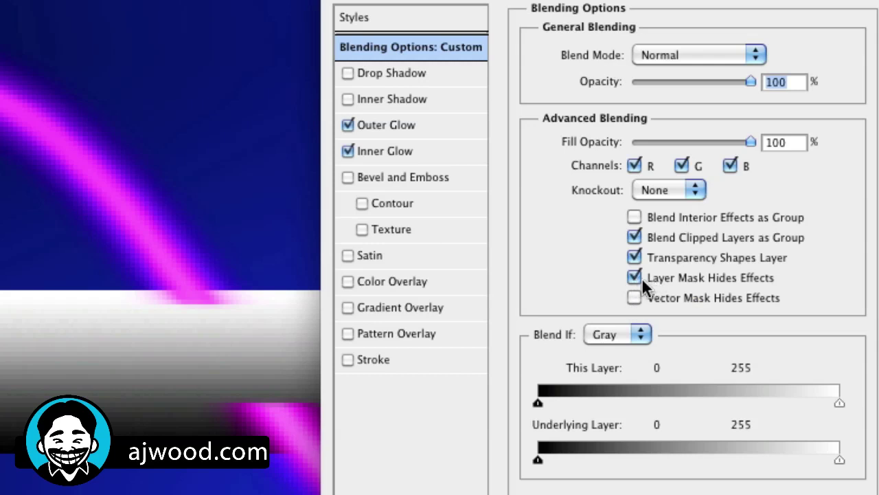
{"action": "left_click", "coordinate": [634, 277]}
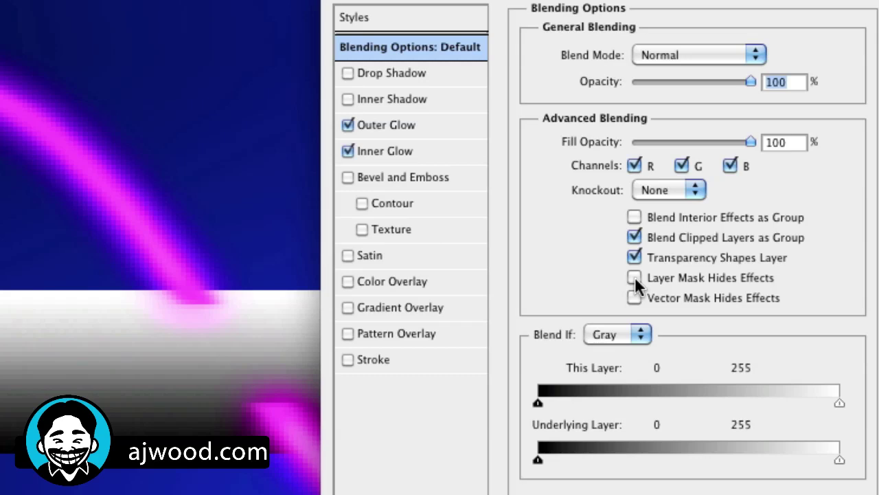
{"action": "left_click", "coordinate": [634, 277]}
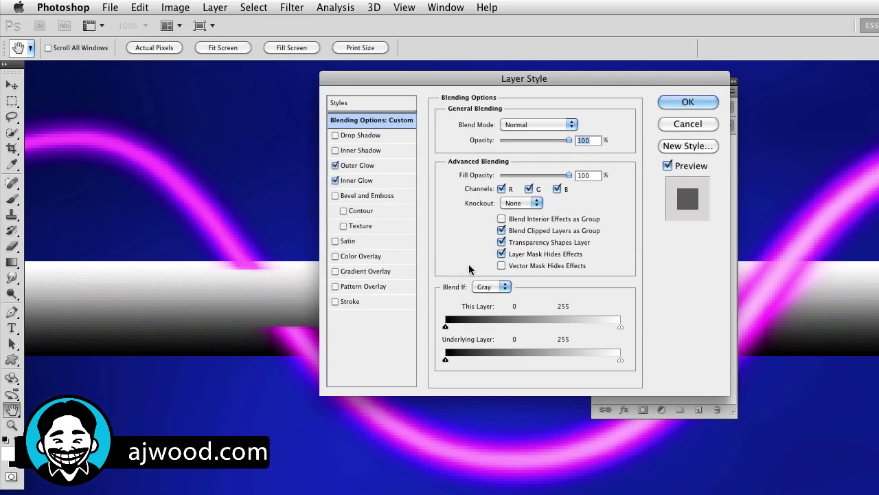
{"action": "left_click", "coordinate": [689, 101]}
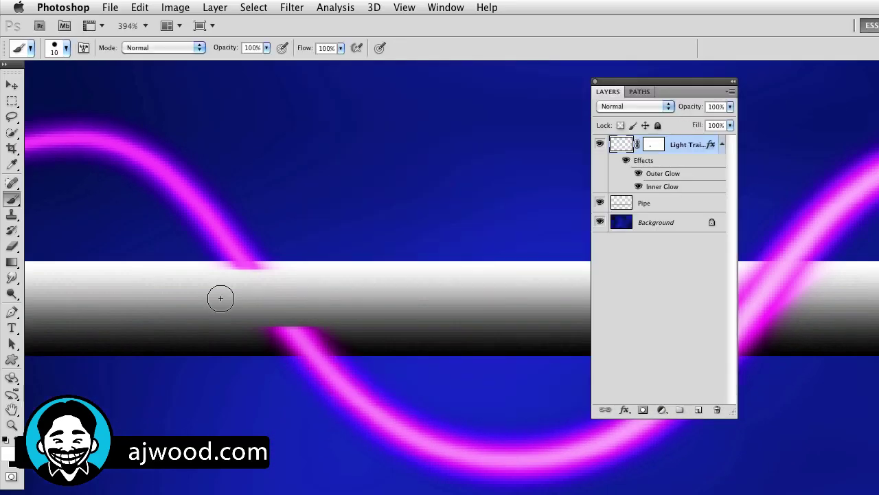
{"action": "key", "text": "]"}
Paint white strokes on the Light Trails layer's pixels around the pipe crossing and undo them.
{"action": "mouse_move", "coordinate": [247, 293]}
{"action": "left_mouse_down"}
{"action": "mouse_move", "coordinate": [241, 302]}
{"action": "mouse_move", "coordinate": [228, 295]}
{"action": "mouse_move", "coordinate": [247, 292]}
{"action": "left_mouse_up"}
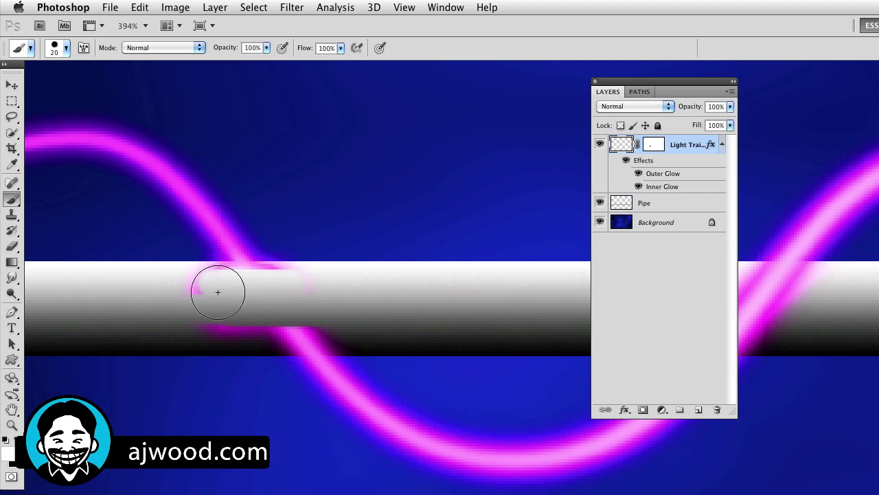
{"action": "mouse_move", "coordinate": [218, 292]}
{"action": "left_mouse_down"}
{"action": "mouse_move", "coordinate": [248, 296]}
{"action": "mouse_move", "coordinate": [190, 298]}
{"action": "mouse_move", "coordinate": [112, 281]}
{"action": "mouse_move", "coordinate": [220, 301]}
{"action": "mouse_move", "coordinate": [397, 195]}
{"action": "mouse_move", "coordinate": [330, 178]}
{"action": "mouse_move", "coordinate": [314, 162]}
{"action": "mouse_move", "coordinate": [374, 168]}
{"action": "mouse_move", "coordinate": [365, 209]}
{"action": "mouse_move", "coordinate": [424, 170]}
{"action": "mouse_move", "coordinate": [437, 215]}
{"action": "left_mouse_up"}
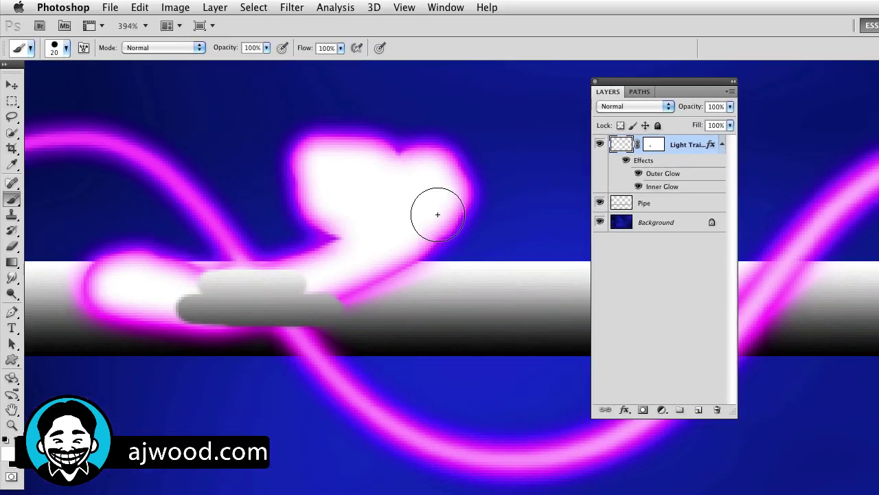
{"action": "key", "text": "super+z"}
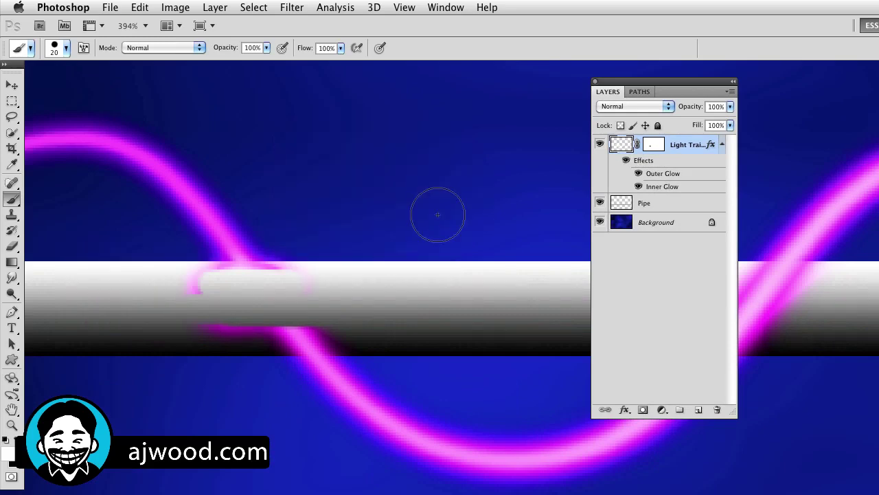
{"action": "key", "text": "super+alt+z"}
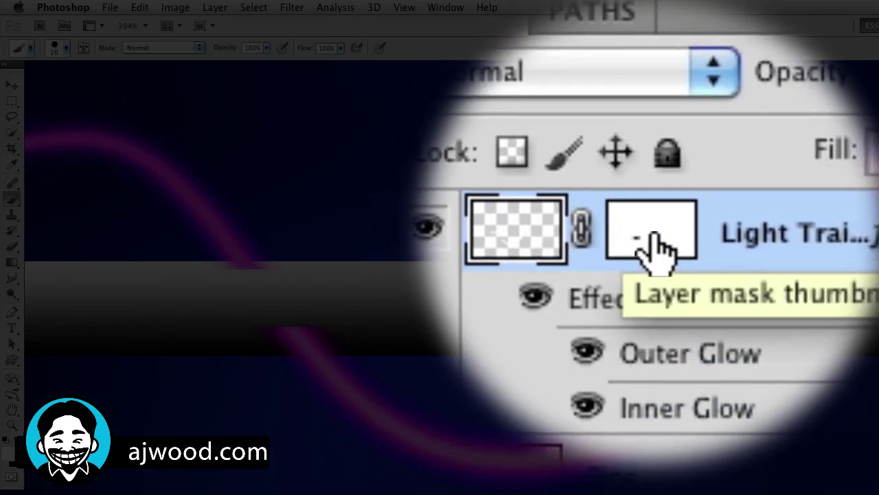
Paint black on the Light Trails layer mask to hide the trail at its three downward crossings of the pipe.
{"action": "left_click", "coordinate": [656, 248]}
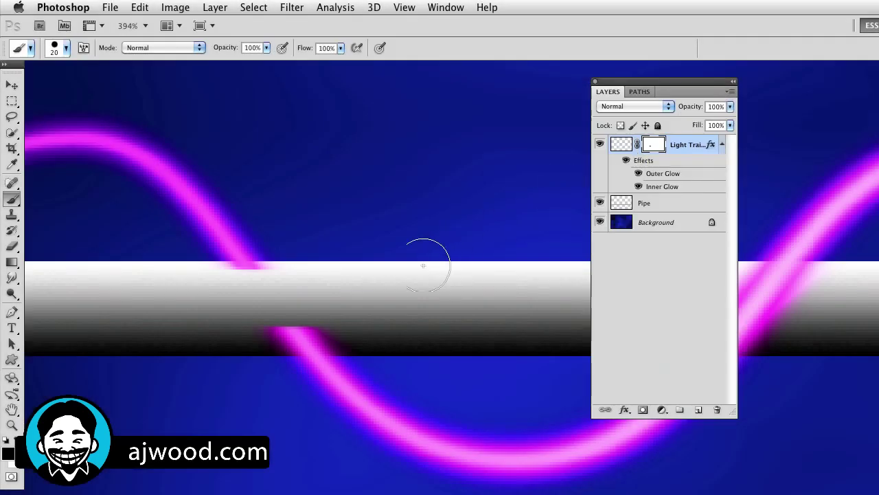
{"action": "mouse_move", "coordinate": [213, 295]}
{"action": "left_mouse_down"}
{"action": "mouse_move", "coordinate": [281, 290]}
{"action": "mouse_move", "coordinate": [206, 289]}
{"action": "mouse_move", "coordinate": [229, 288]}
{"action": "mouse_move", "coordinate": [221, 320]}
{"action": "mouse_move", "coordinate": [380, 320]}
{"action": "mouse_move", "coordinate": [287, 320]}
{"action": "mouse_move", "coordinate": [315, 326]}
{"action": "left_mouse_up"}
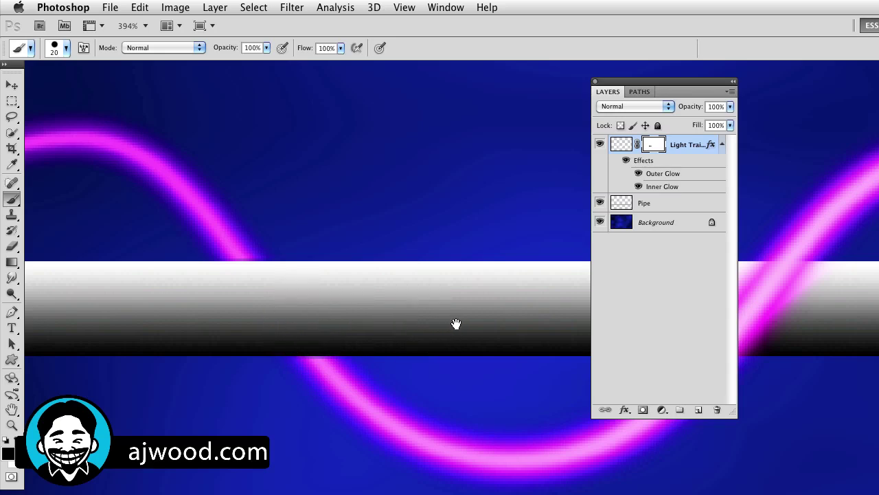
{"action": "left_click_drag", "start_coordinate": [455, 324], "coordinate": [59, 316]}
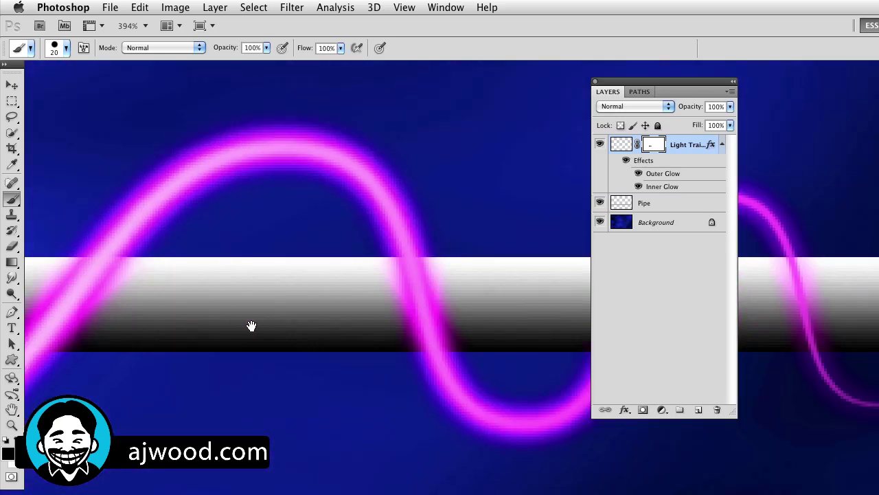
{"action": "left_click_drag", "start_coordinate": [252, 326], "coordinate": [163, 325]}
{"action": "mouse_move", "coordinate": [285, 293]}
{"action": "left_mouse_down"}
{"action": "mouse_move", "coordinate": [383, 293]}
{"action": "mouse_move", "coordinate": [299, 285]}
{"action": "mouse_move", "coordinate": [368, 286]}
{"action": "mouse_move", "coordinate": [317, 285]}
{"action": "mouse_move", "coordinate": [348, 283]}
{"action": "mouse_move", "coordinate": [325, 286]}
{"action": "mouse_move", "coordinate": [327, 311]}
{"action": "mouse_move", "coordinate": [383, 314]}
{"action": "mouse_move", "coordinate": [328, 313]}
{"action": "mouse_move", "coordinate": [405, 313]}
{"action": "left_mouse_up"}
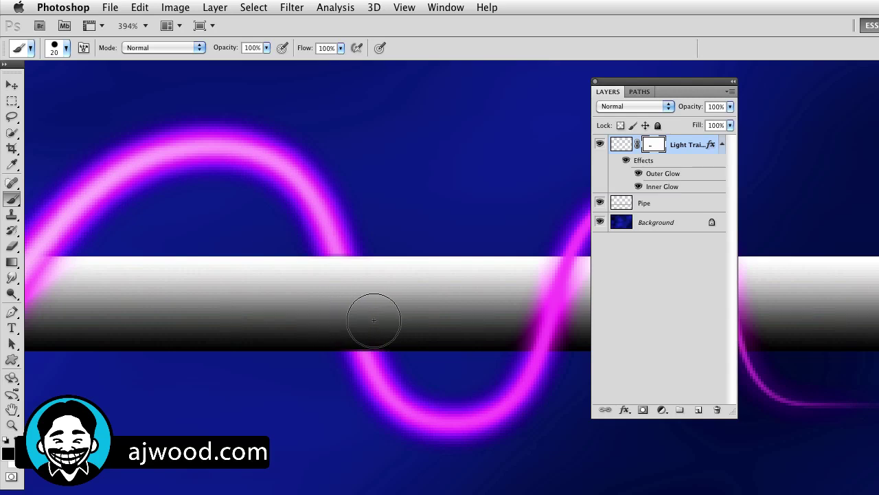
{"action": "left_click_drag", "start_coordinate": [412, 314], "coordinate": [261, 310]}
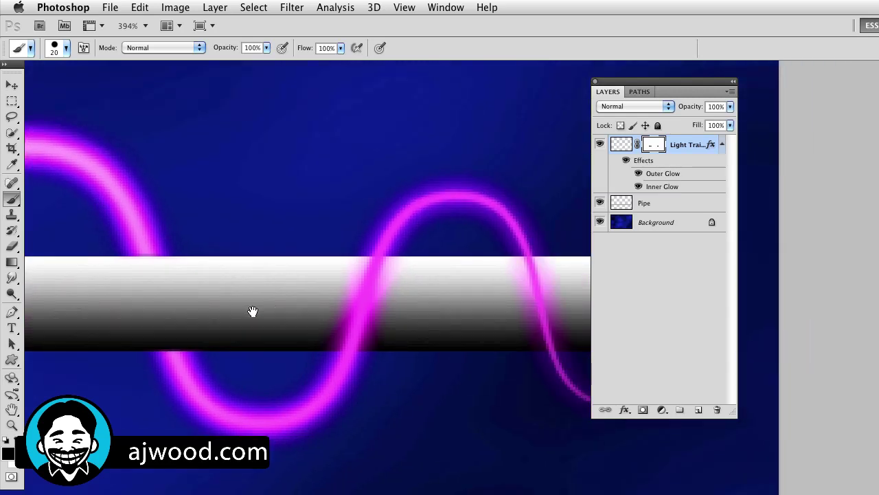
{"action": "mouse_move", "coordinate": [475, 313]}
{"action": "left_mouse_down"}
{"action": "mouse_move", "coordinate": [345, 312]}
{"action": "mouse_move", "coordinate": [440, 288]}
{"action": "mouse_move", "coordinate": [375, 284]}
{"action": "mouse_move", "coordinate": [401, 283]}
{"action": "mouse_move", "coordinate": [455, 309]}
{"action": "mouse_move", "coordinate": [419, 319]}
{"action": "left_mouse_up"}
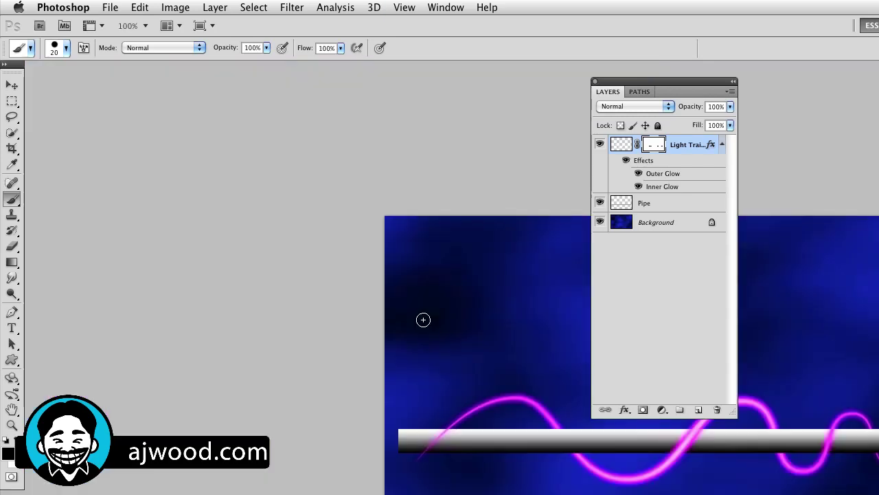
Select the wavy work path and shift the whole path slightly right and up from the existing light trail.
{"action": "key", "text": "ctrl+1"}
{"action": "mouse_move", "coordinate": [485, 349]}
{"action": "left_mouse_down"}
{"action": "mouse_move", "coordinate": [216, 246]}
{"action": "mouse_move", "coordinate": [126, 228]}
{"action": "mouse_move", "coordinate": [138, 229]}
{"action": "mouse_move", "coordinate": [127, 228]}
{"action": "mouse_move", "coordinate": [133, 219]}
{"action": "left_mouse_up"}
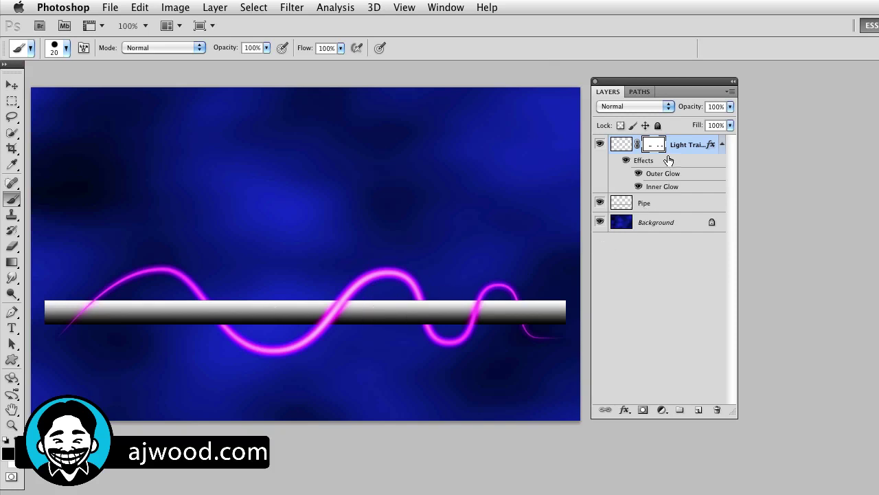
{"action": "left_click", "coordinate": [638, 91]}
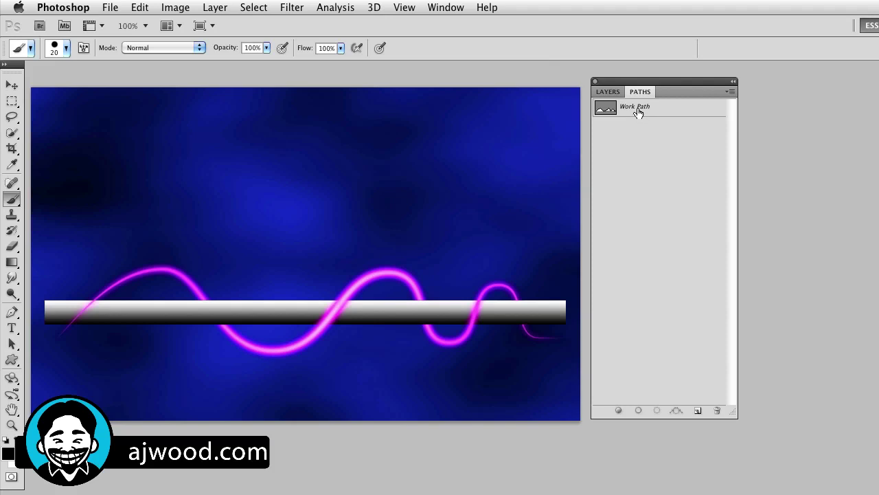
{"action": "left_click", "coordinate": [639, 112]}
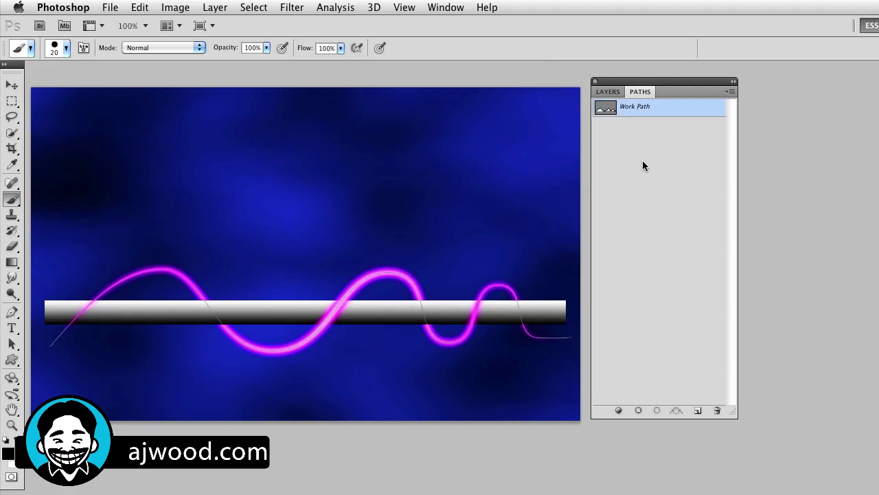
{"action": "left_click", "coordinate": [11, 345]}
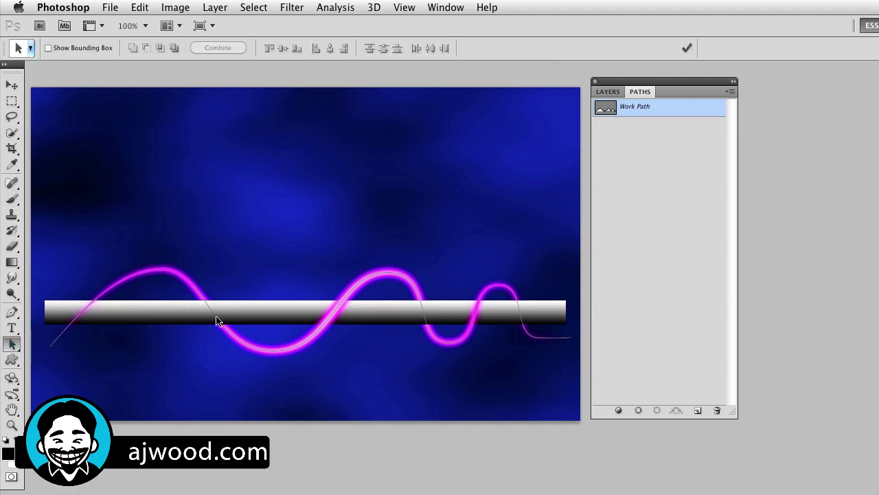
{"action": "left_click_drag", "start_coordinate": [216, 321], "coordinate": [232, 316]}
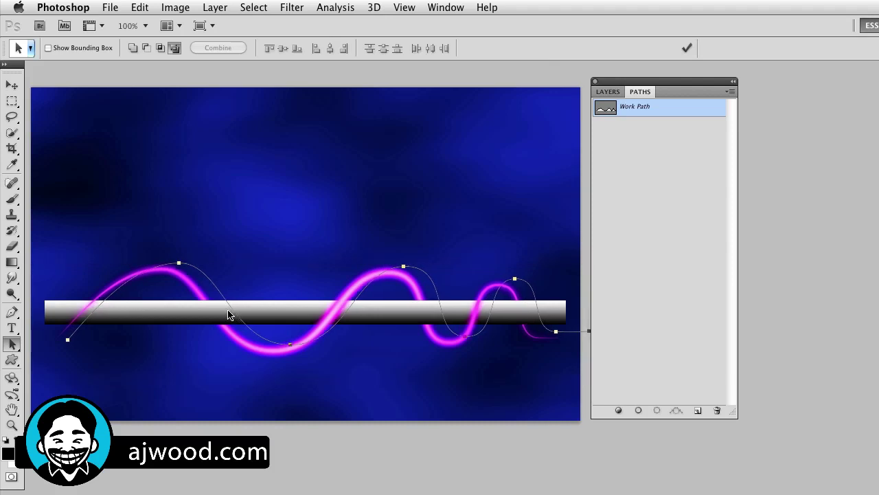
Reshape the start of the work path by moving its first crest slightly right and its first trough lower with the Direct Selection tool.
{"action": "left_click_drag", "start_coordinate": [9, 347], "coordinate": [57, 359]}
{"action": "left_click", "coordinate": [175, 257]}
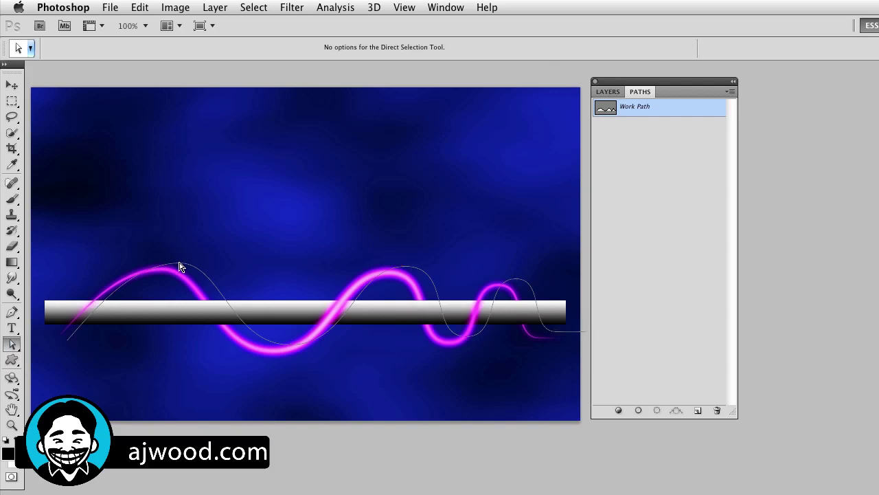
{"action": "left_click", "coordinate": [180, 265]}
{"action": "mouse_move", "coordinate": [179, 266]}
{"action": "left_mouse_down"}
{"action": "mouse_move", "coordinate": [158, 263]}
{"action": "mouse_move", "coordinate": [184, 267]}
{"action": "left_mouse_up"}
{"action": "left_click_drag", "start_coordinate": [289, 344], "coordinate": [296, 363]}
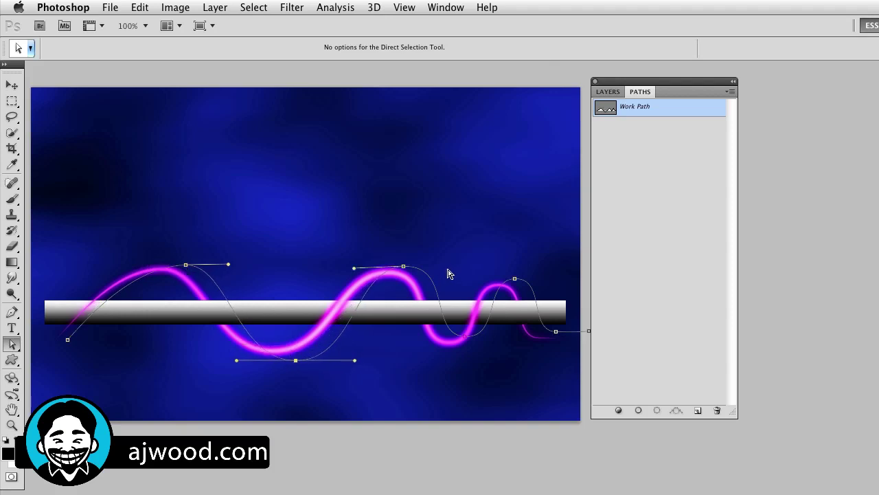
Reposition the path's second crest, second trough, third crest and the anchor near its right end to vary the remaining waves.
{"action": "left_click", "coordinate": [404, 268]}
{"action": "left_click_drag", "start_coordinate": [404, 269], "coordinate": [400, 262]}
{"action": "left_click_drag", "start_coordinate": [463, 337], "coordinate": [473, 348]}
{"action": "left_click_drag", "start_coordinate": [519, 283], "coordinate": [530, 288]}
{"action": "left_click_drag", "start_coordinate": [557, 338], "coordinate": [564, 339]}
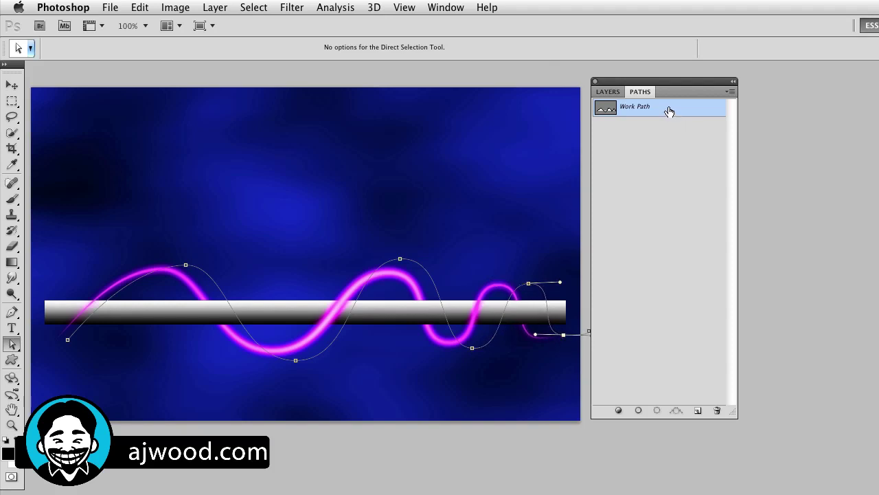
Add a new layer above Light Trails and set a soft tapered brush to 10 px with 0% hardness.
{"action": "left_click", "coordinate": [611, 92]}
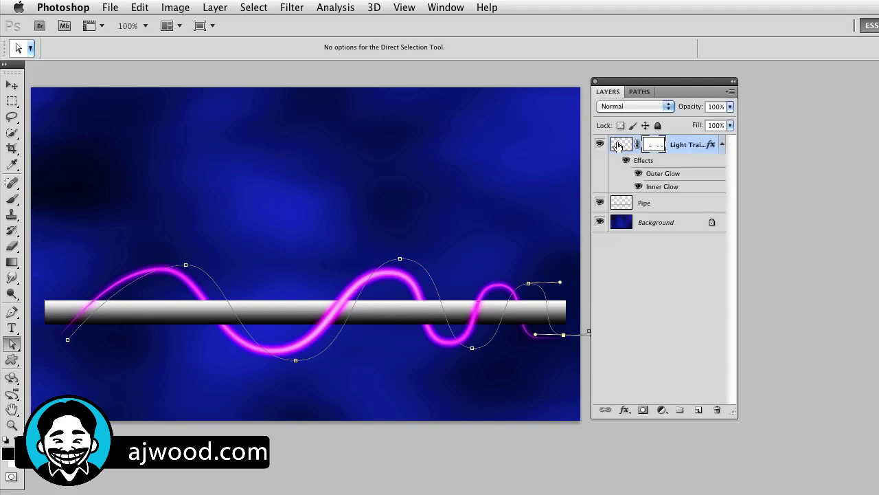
{"action": "left_click", "coordinate": [698, 410]}
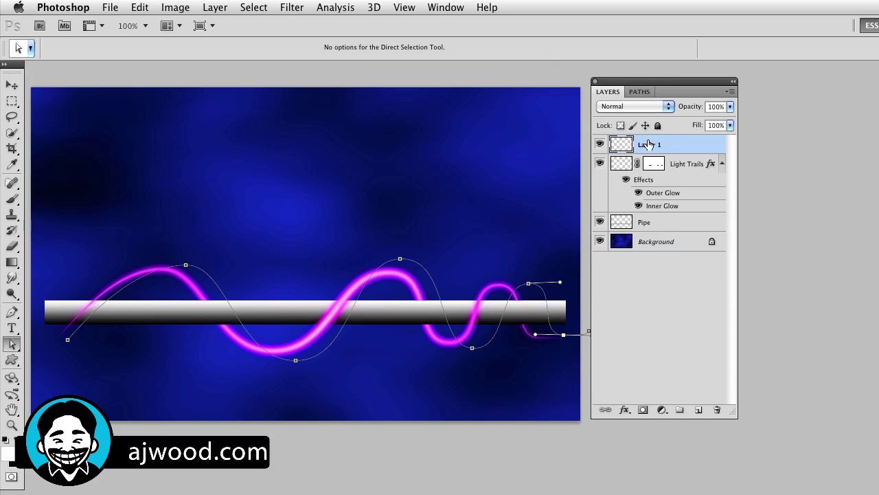
{"action": "left_click", "coordinate": [12, 200]}
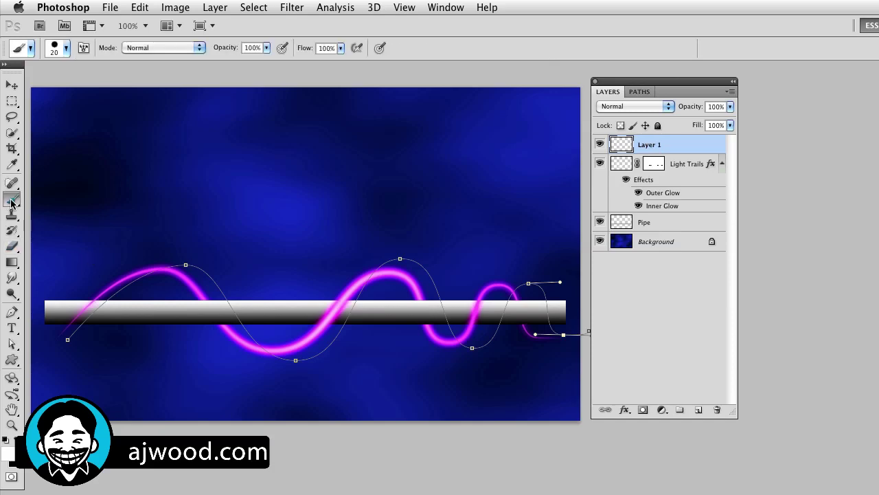
{"action": "left_click", "coordinate": [66, 48]}
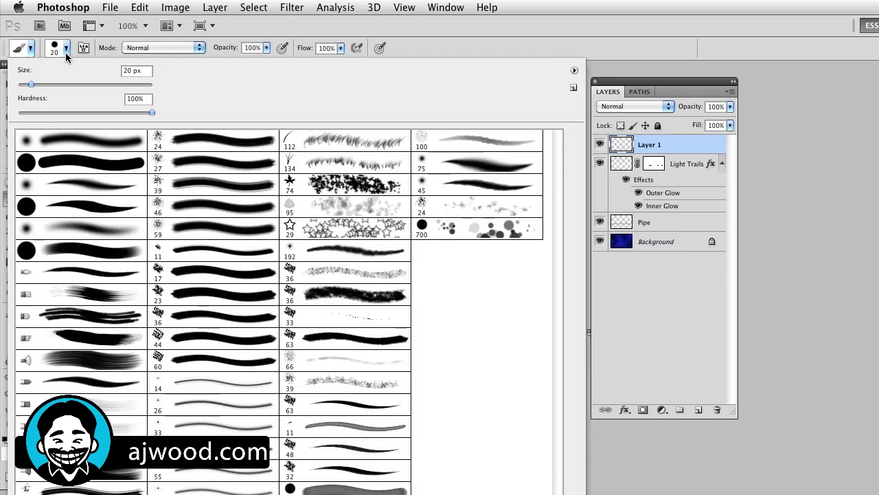
{"action": "left_click", "coordinate": [62, 187]}
{"action": "left_click", "coordinate": [29, 85]}
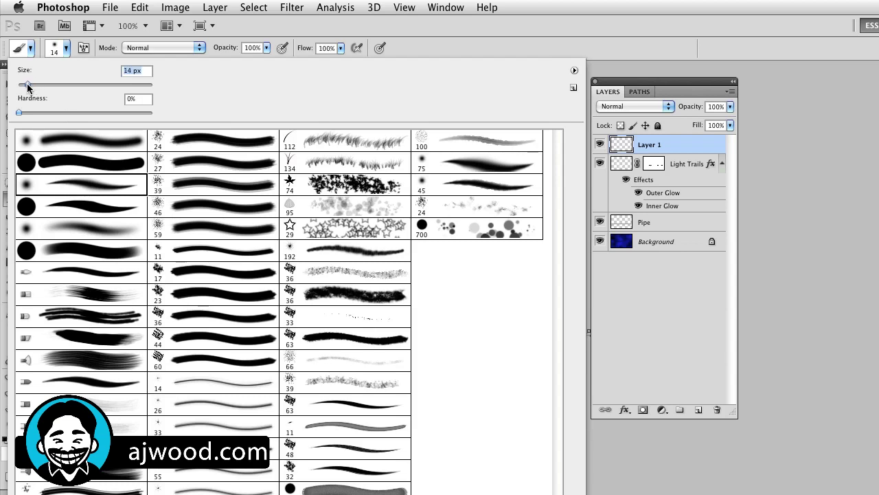
{"action": "left_click_drag", "start_coordinate": [28, 85], "coordinate": [25, 85]}
{"action": "type", "text": "10"}
{"action": "key", "text": "Return"}
Stroke the reshaped work path on Layer 1 with the white Brush, using Simulate Pressure.
{"action": "left_click", "coordinate": [640, 91]}
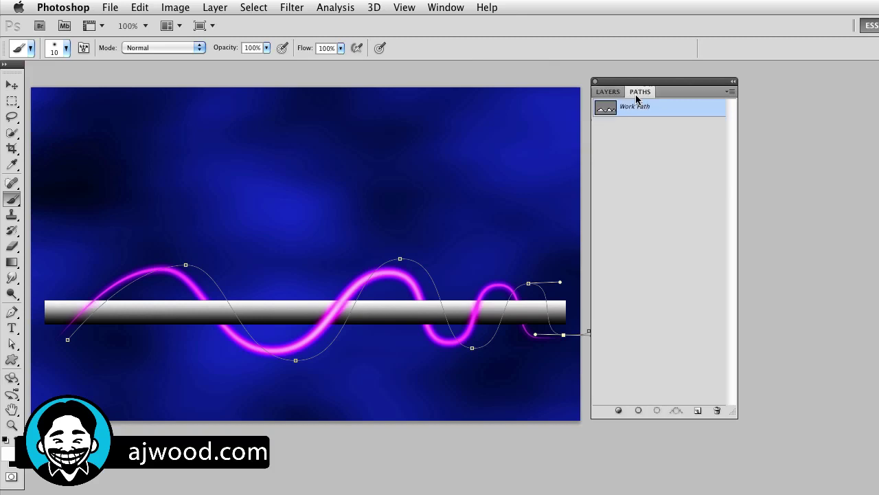
{"action": "left_click", "coordinate": [730, 92]}
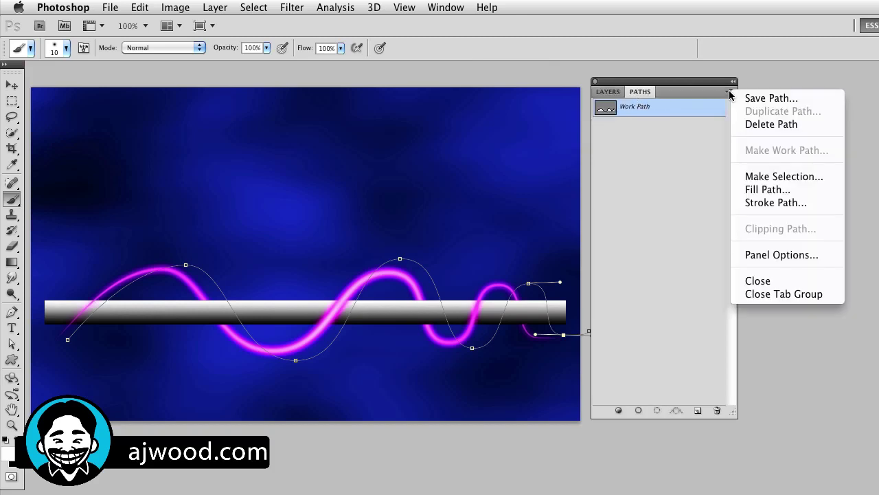
{"action": "left_click", "coordinate": [746, 203], "text": "alt"}
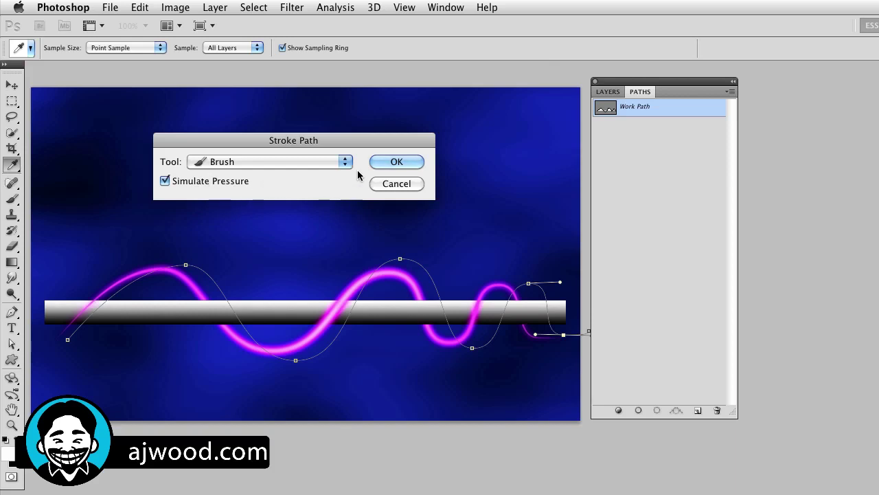
{"action": "left_click", "coordinate": [383, 163]}
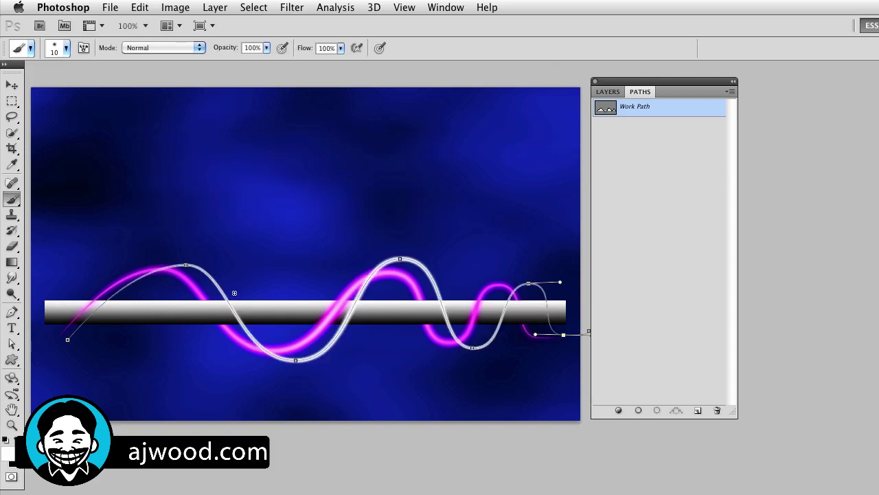
Copy the Outer Glow and Inner Glow effects from the Light Trails layer to Layer 1.
{"action": "left_click", "coordinate": [608, 91]}
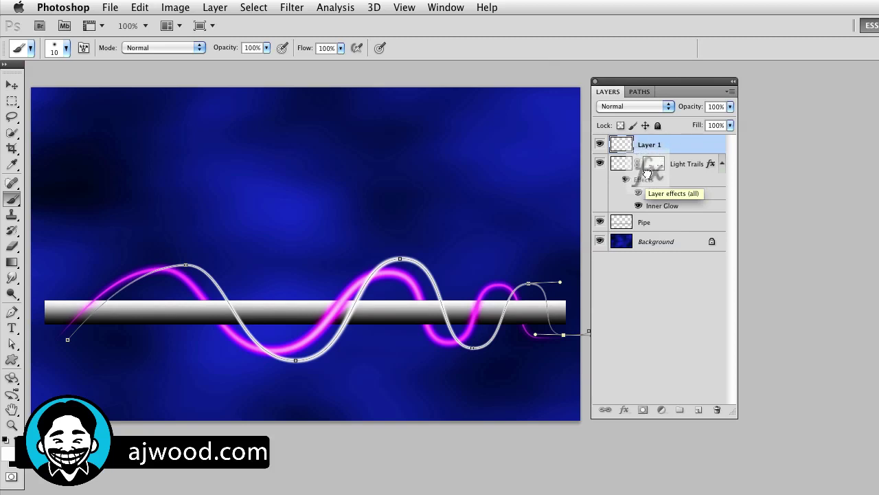
{"action": "left_click", "coordinate": [642, 184]}
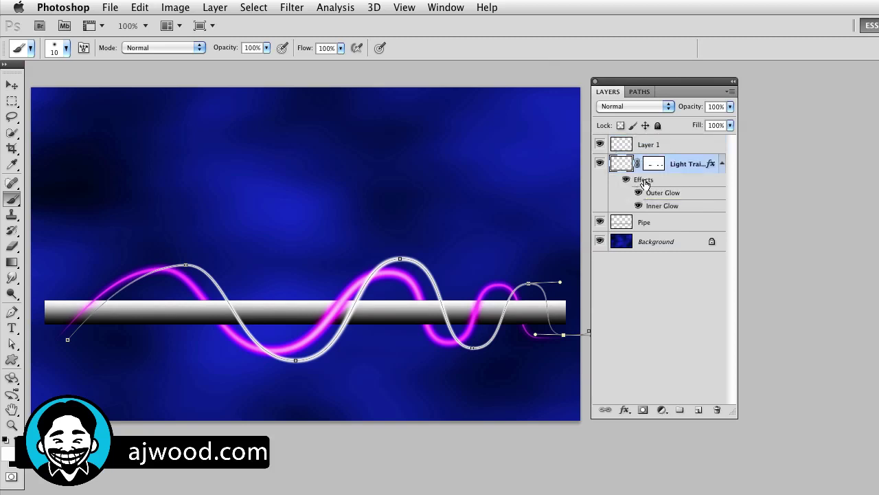
{"action": "left_click_drag", "start_coordinate": [644, 183], "coordinate": [650, 145]}
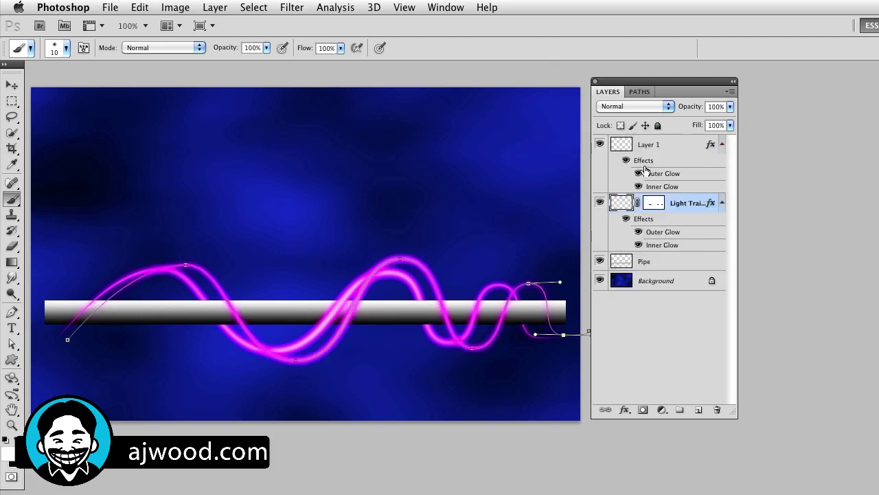
Undo the vector mask mistakenly added to Light Trails and add a layer mask to Layer 1 instead.
{"action": "left_click", "coordinate": [642, 411]}
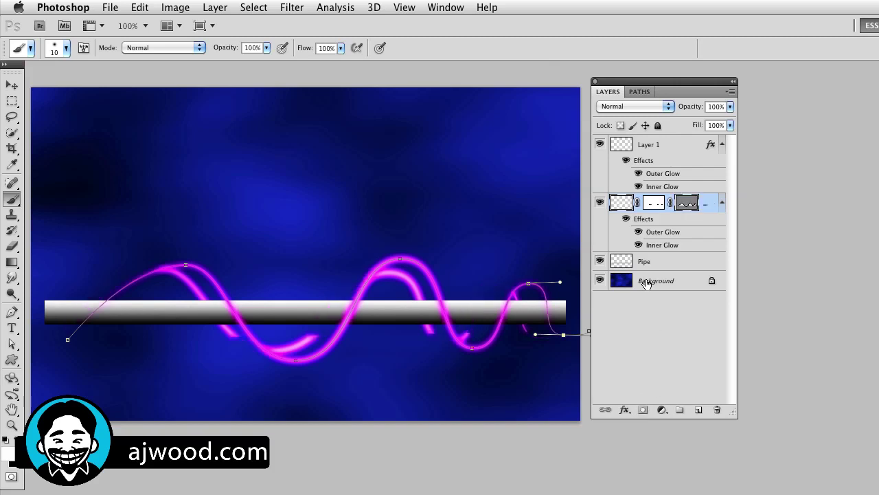
{"action": "key", "text": "super+z"}
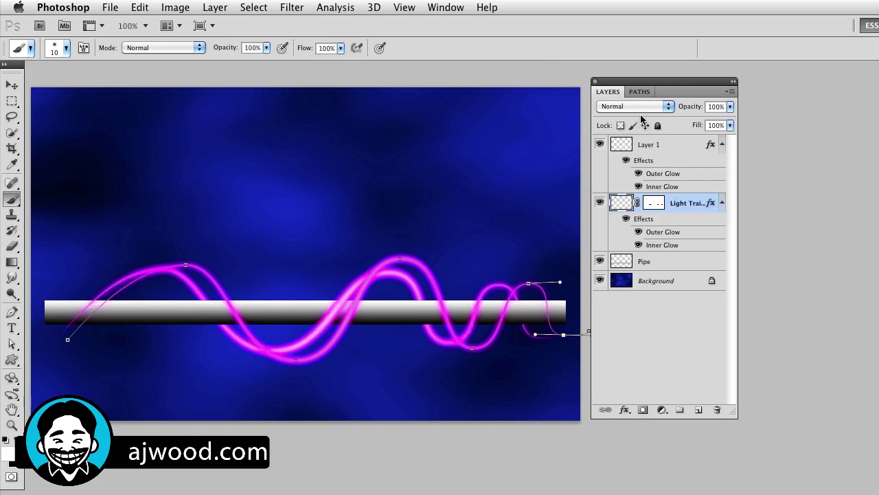
{"action": "left_click", "coordinate": [646, 146]}
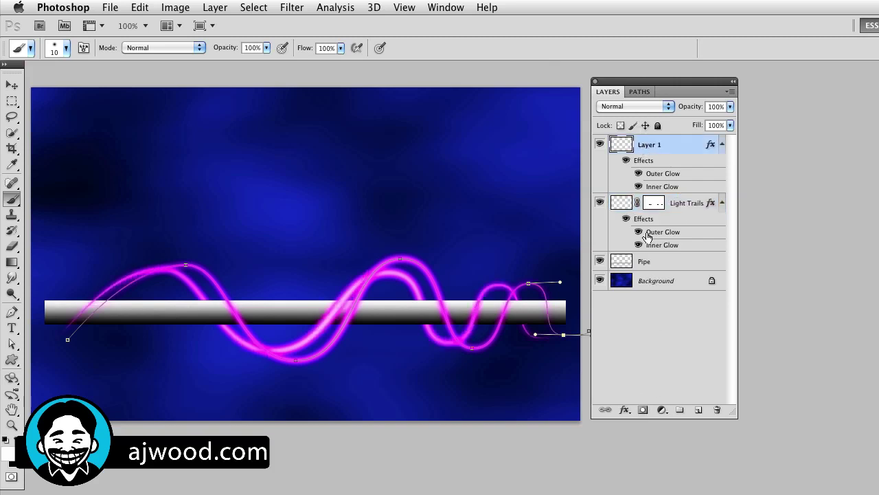
{"action": "left_click", "coordinate": [642, 412]}
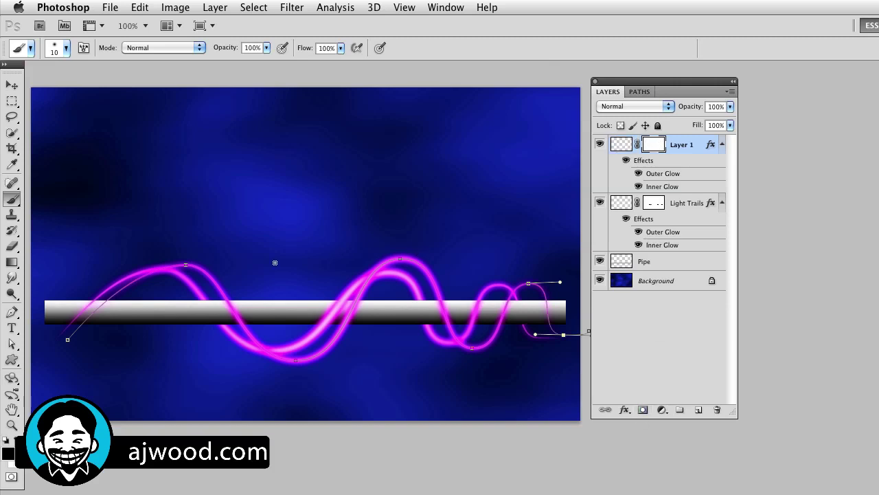
Hide Layer 1 and deselect the work path so only the original light trail is displayed.
{"action": "left_click", "coordinate": [599, 145]}
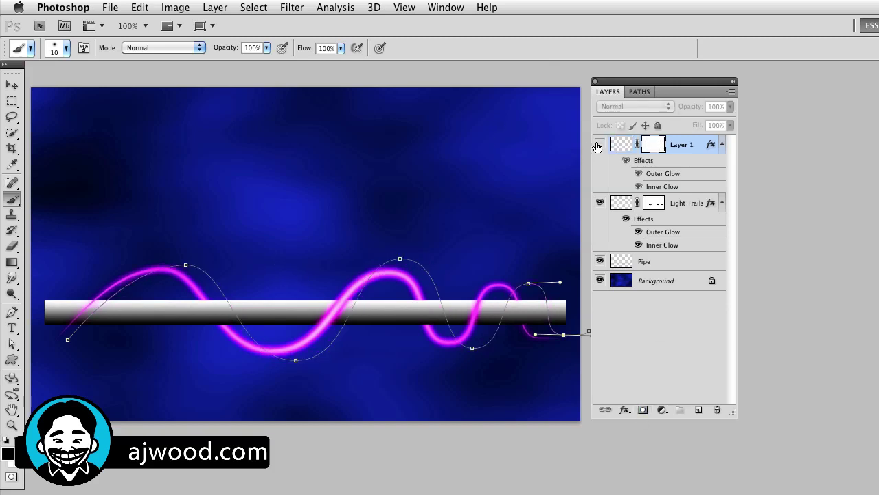
{"action": "left_click", "coordinate": [639, 92]}
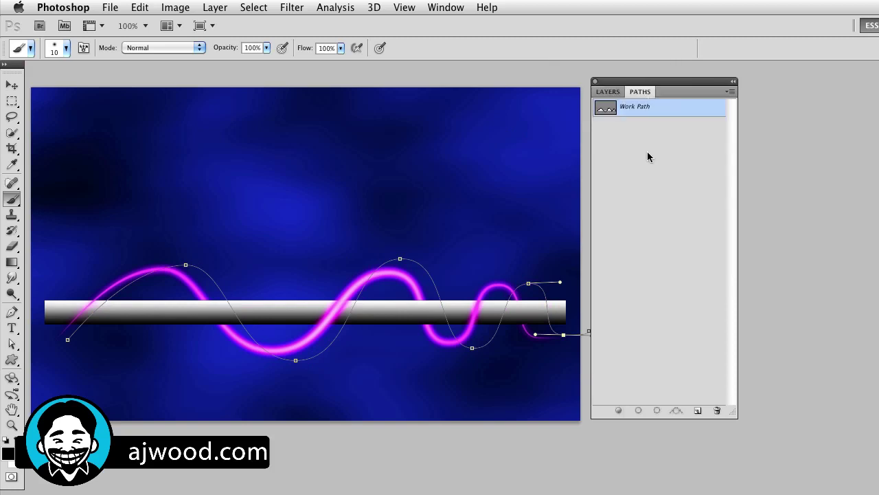
{"action": "left_click", "coordinate": [647, 153]}
{"action": "left_click", "coordinate": [608, 92]}
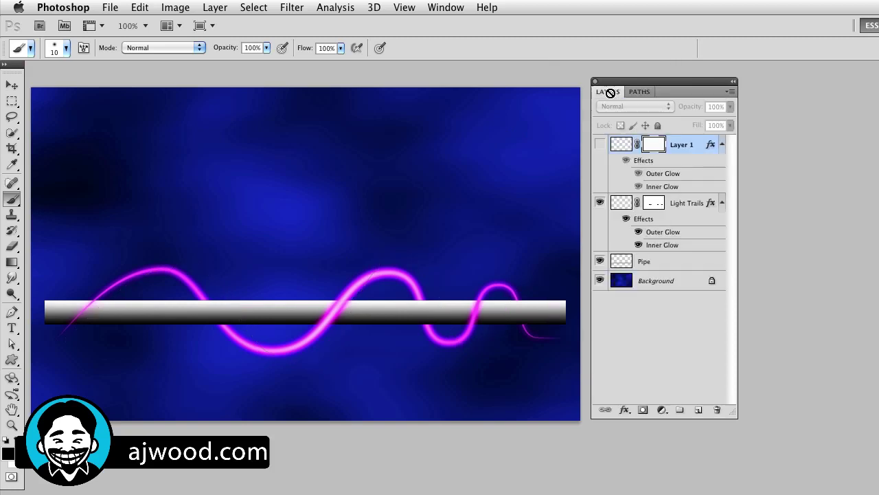
{"action": "left_click", "coordinate": [600, 145]}
{"action": "left_click", "coordinate": [600, 144]}
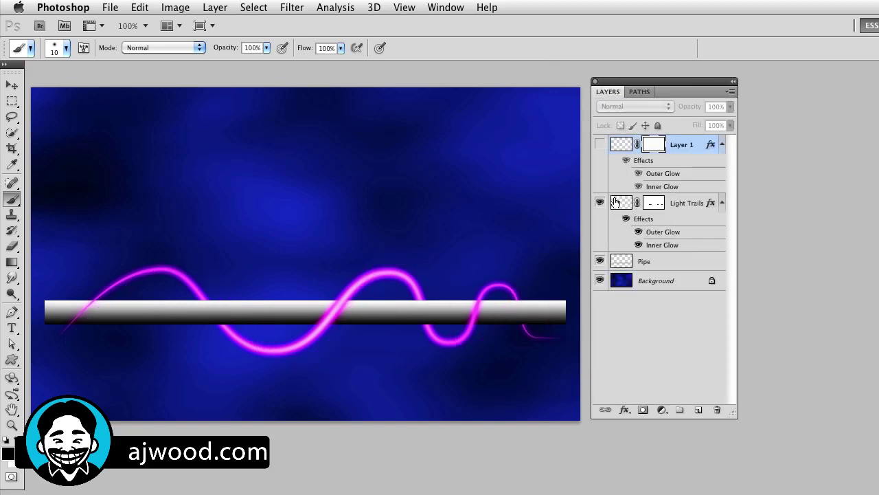